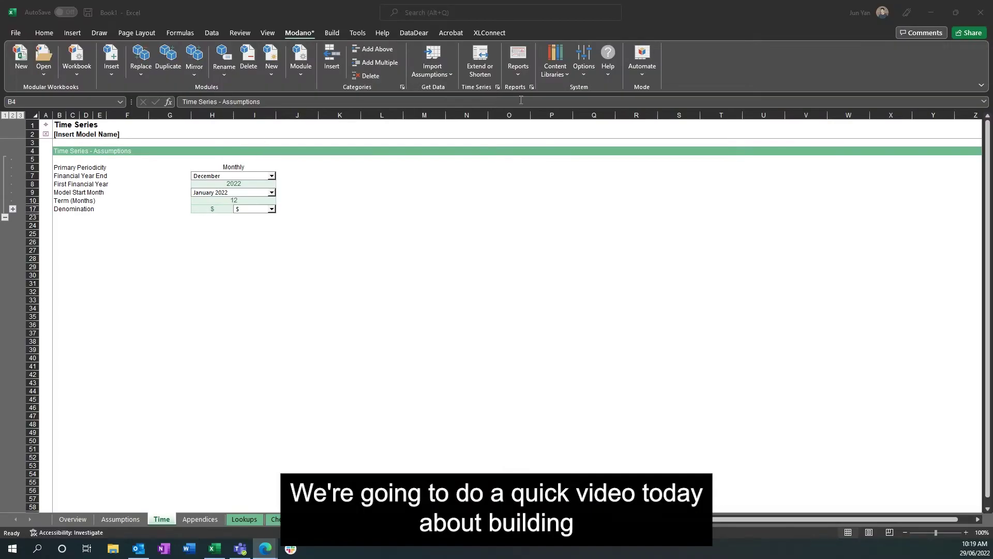
Start a new empty module named Revenue with the prefix Rev
click(706, 20)
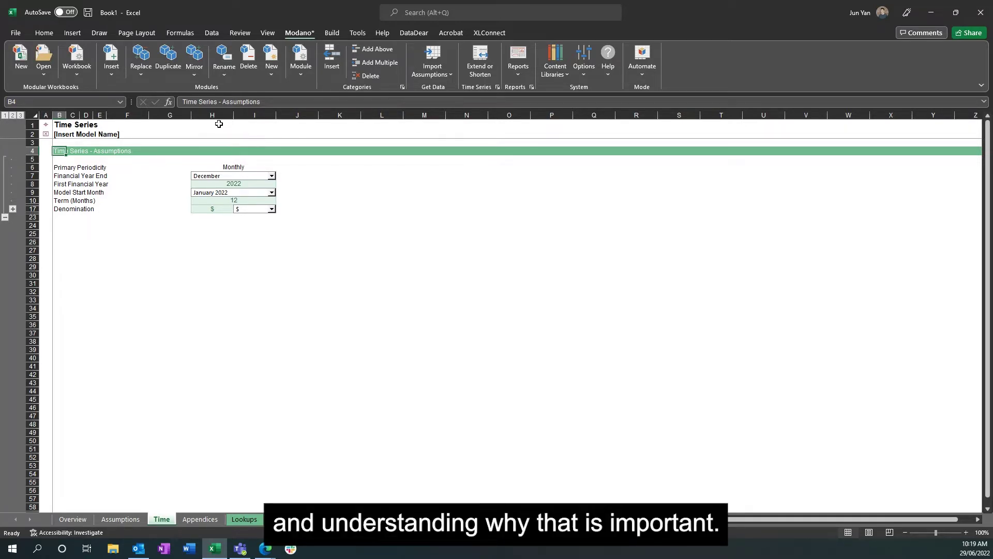
click(118, 73)
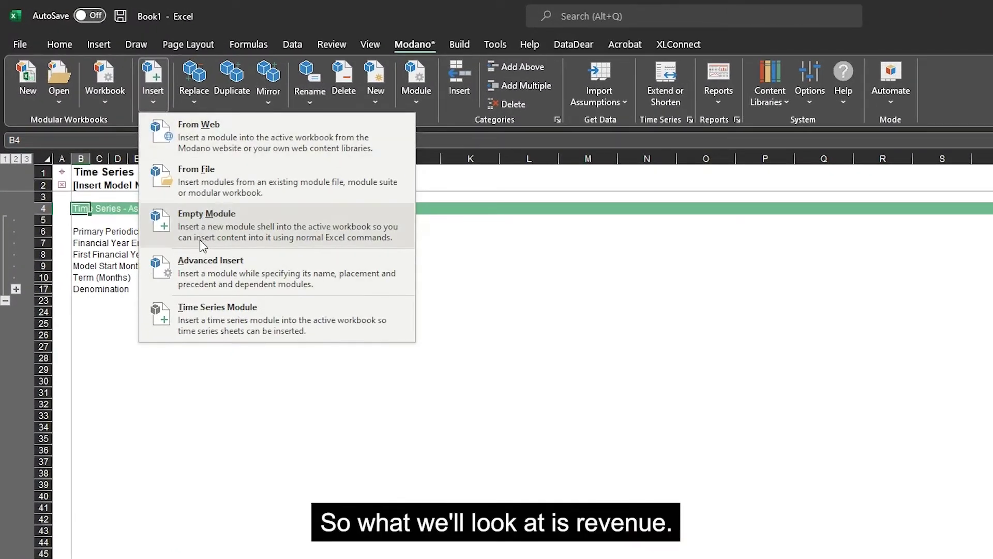
click(200, 240)
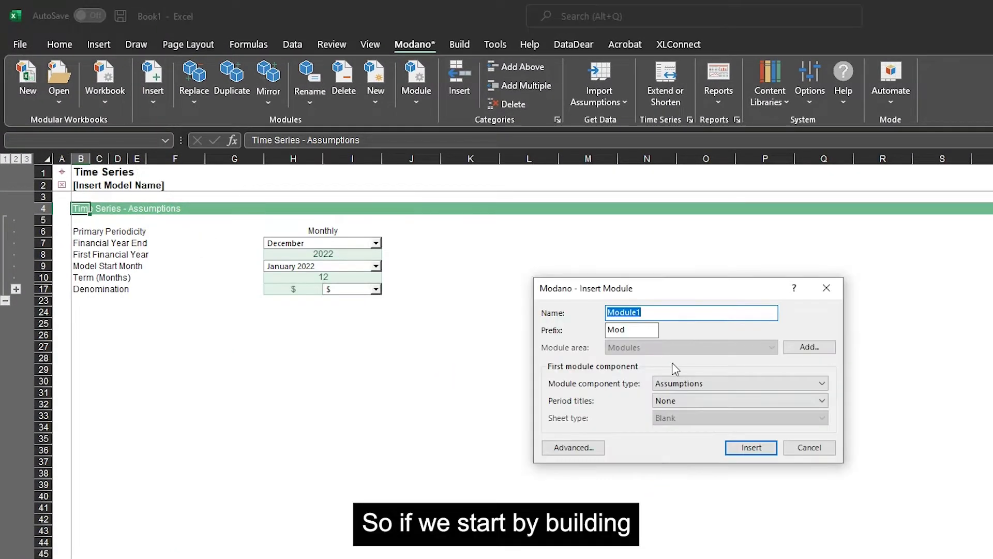
text(Revenue)
key(Tab)
text(REv)
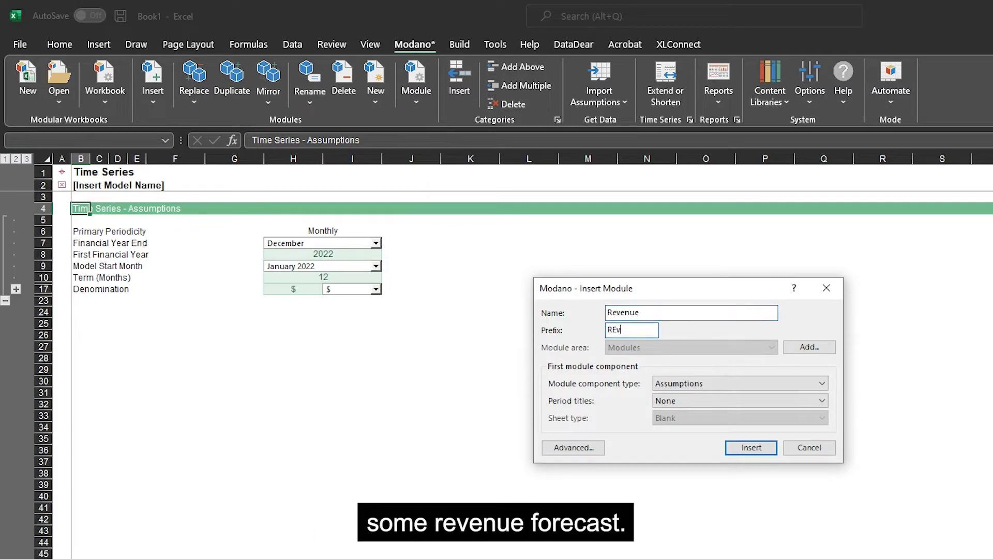
key(BackSpace)
key(BackSpace)
text(ev)
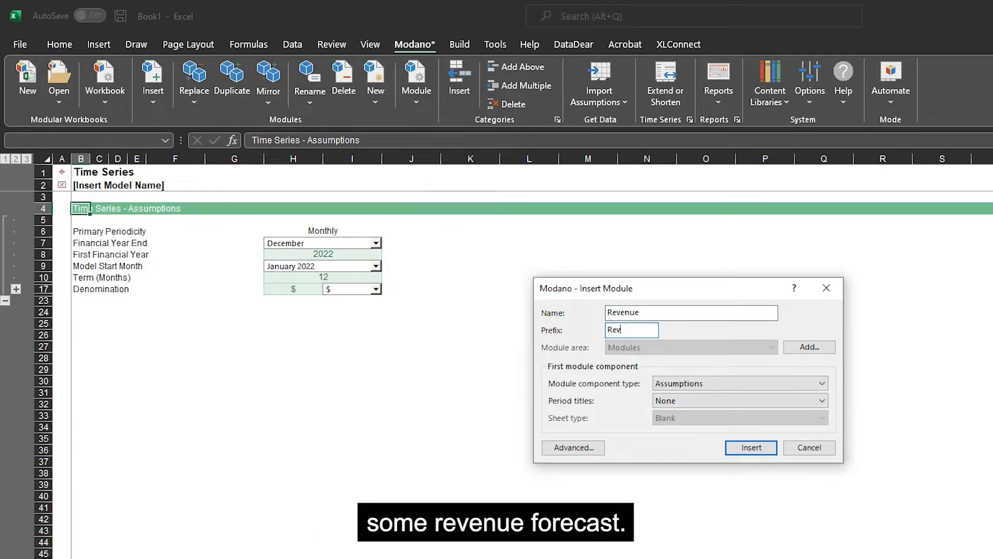
Give the Revenue module monthly period titles and insert it into the workbook
click(679, 401)
click(688, 425)
click(751, 448)
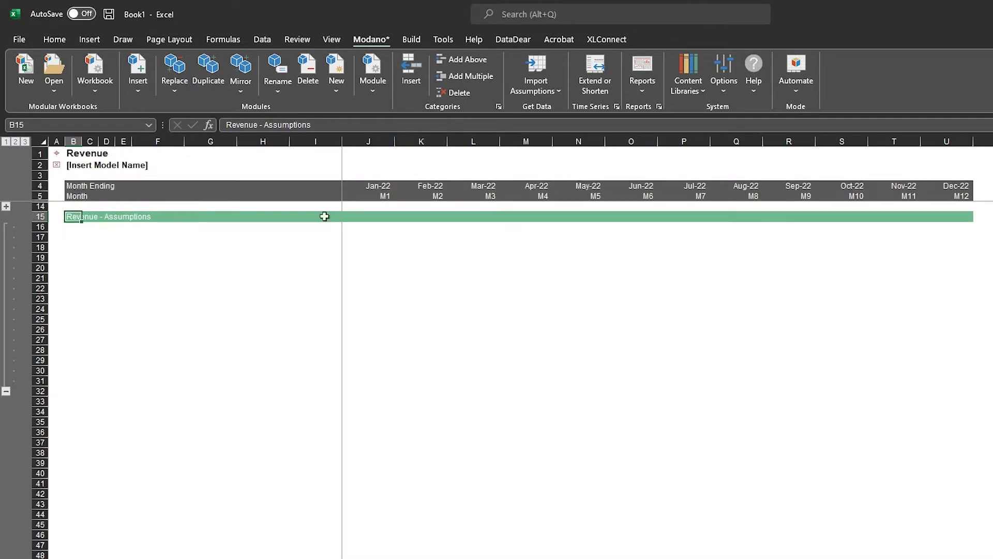
Insert a category block at B17 with a new user-defined categories group named Revenue and two categories
key(Down)
key(Down)
text(i)
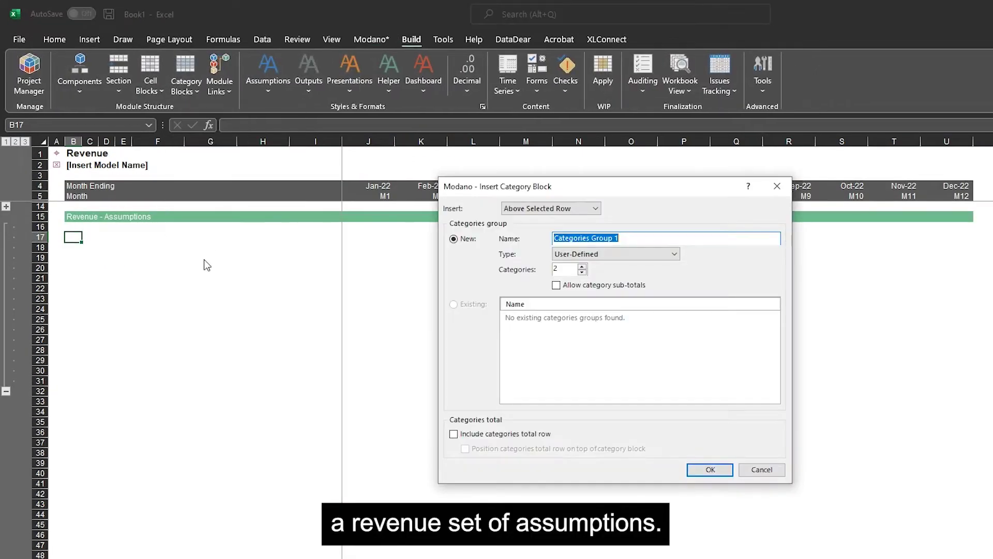
text(Set)
key(BackSpace)
key(BackSpace)
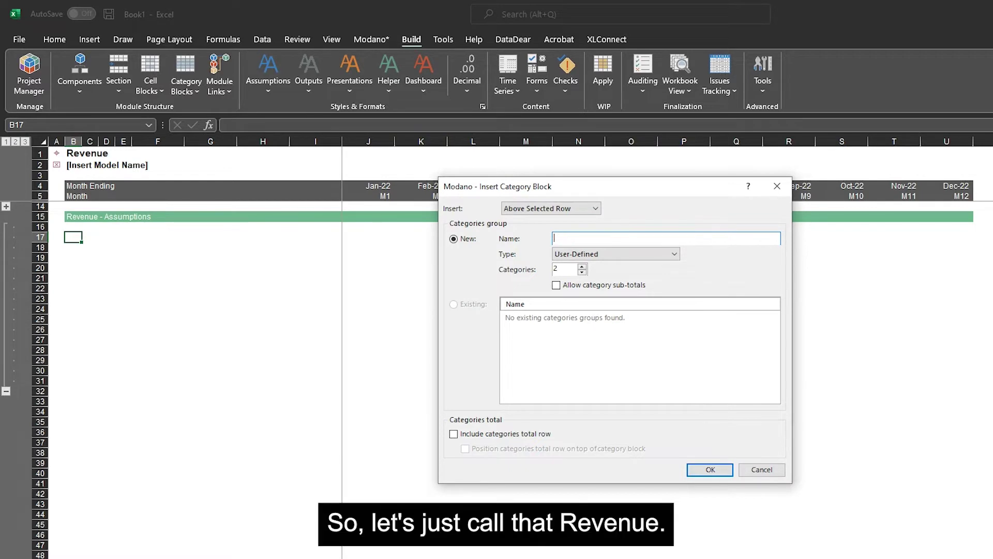
text(Revenue)
key(Return)
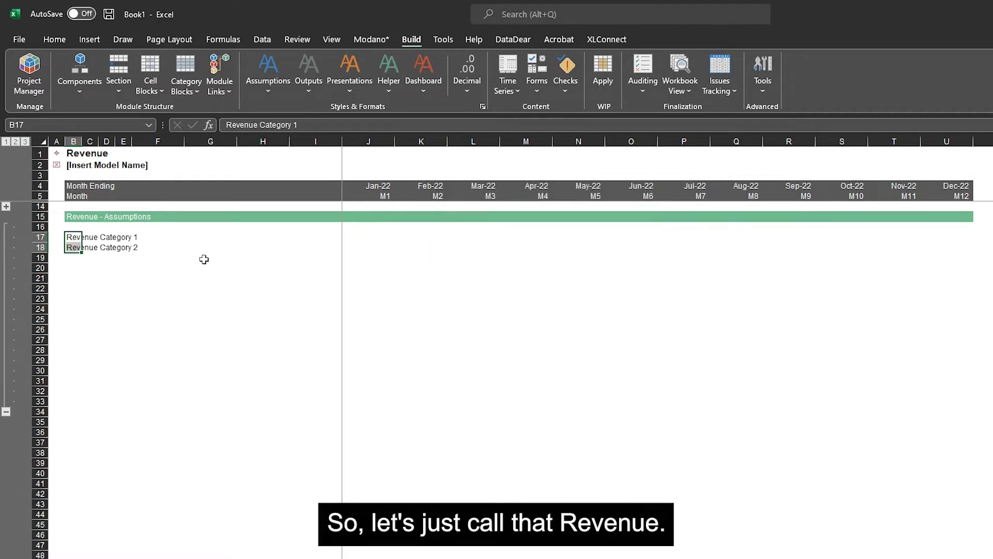
Format the two revenue category names as assumption cells and merge each of them across columns B to G
key(alt+1)
key(alt+h)
key(m)
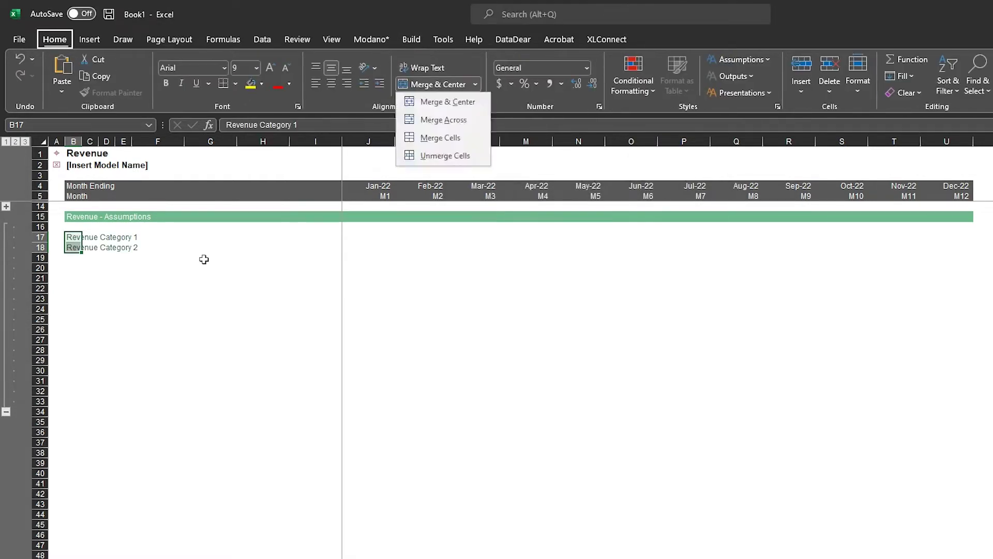
key(a)
key(shift+Right)
key(shift+Right)
key(shift+Right)
key(shift+Right)
key(shift+Right)
key(alt+h)
key(m)
key(a)
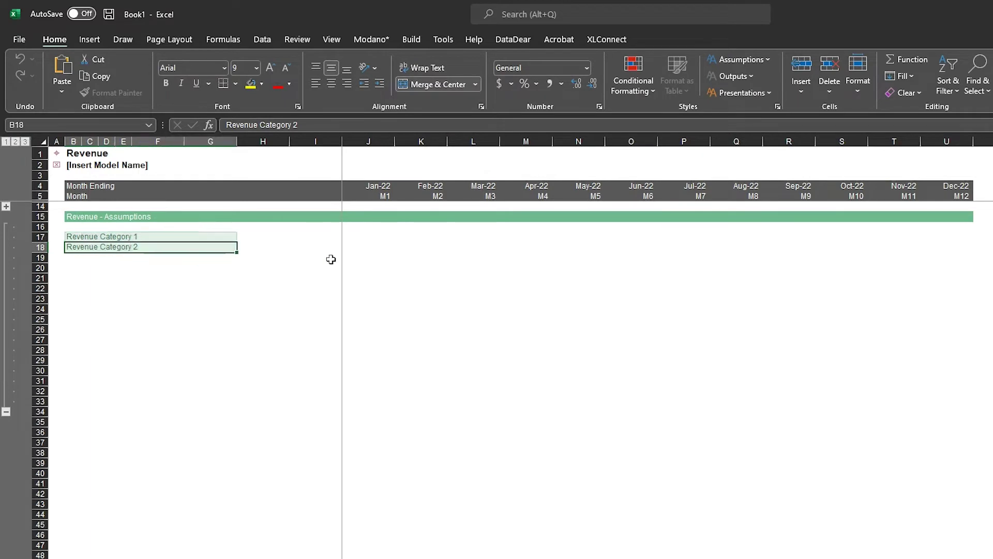
Add assumption cells for Jan-22 to Dec-22 to both revenue categories, with a Total Revenue row beneath
click(368, 257)
key(Up)
key(alt+b)
key(a)
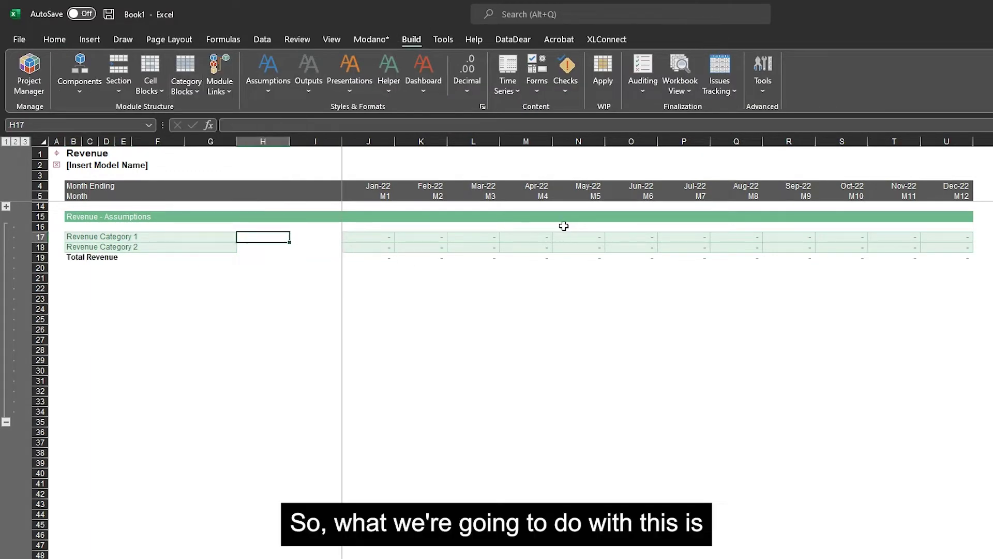
Add a top border to the monthly cells of the Total Revenue row
key(alt+h)
key(b)
key(p)
key(ctrl+Left)
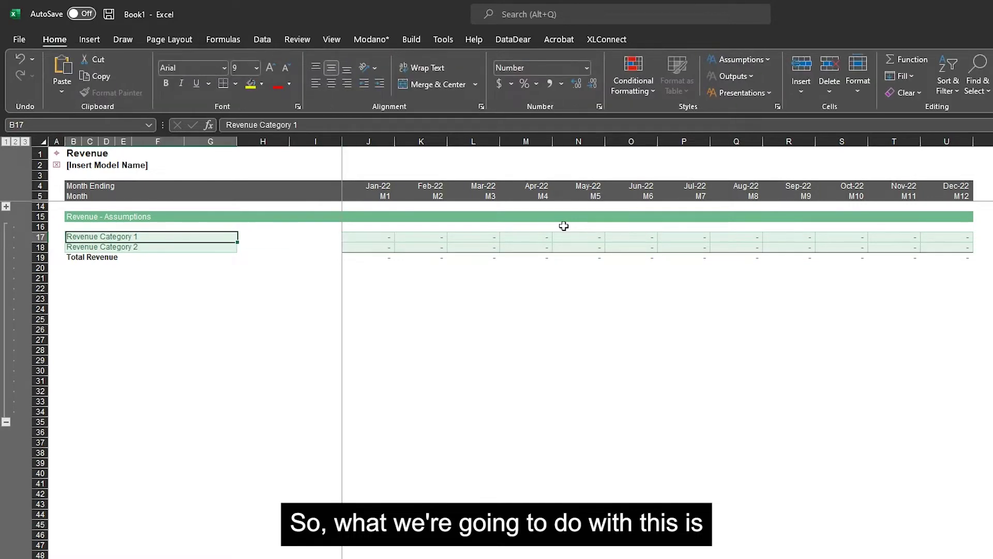
Insert a row above the first revenue category and give it the heading Revenue in bold heading style
key(shift+space)
key(shift+Down)
key(ctrl+plus)
key(Return)
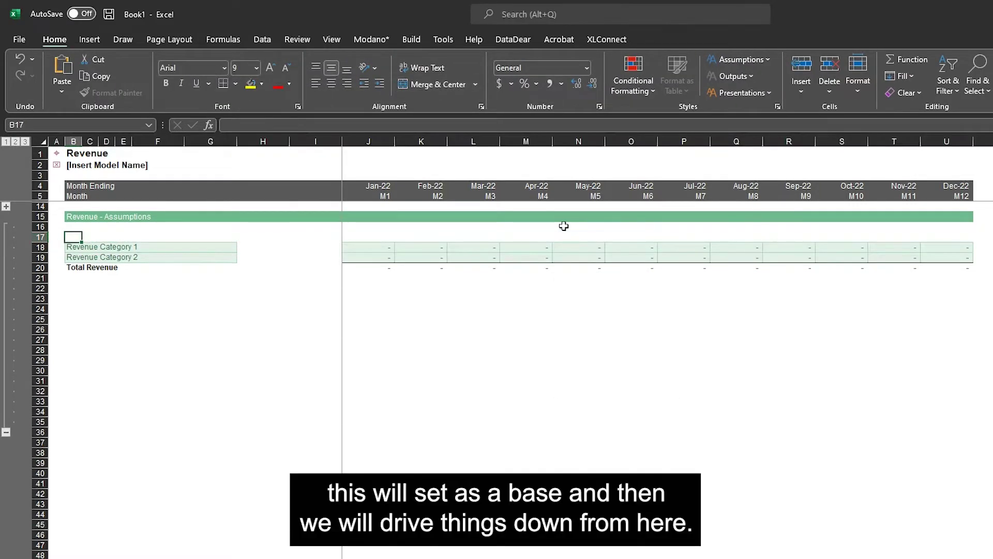
text(Revenue)
key(Return)
key(Up)
key(alt+b)
key(a)
key(h)
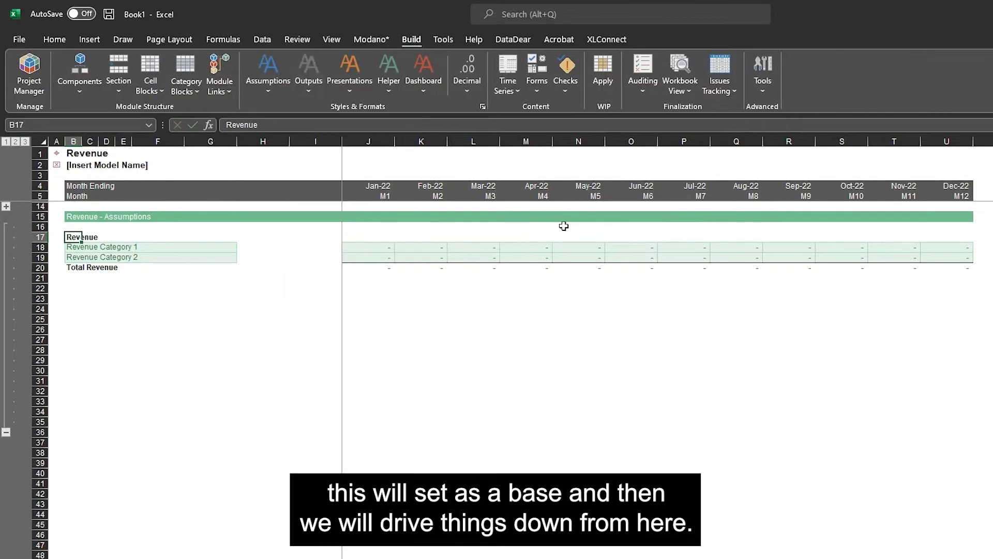
Rename the two revenue categories as Widget 1 and Widget 2
key(Down)
key(Right)
key(Left)
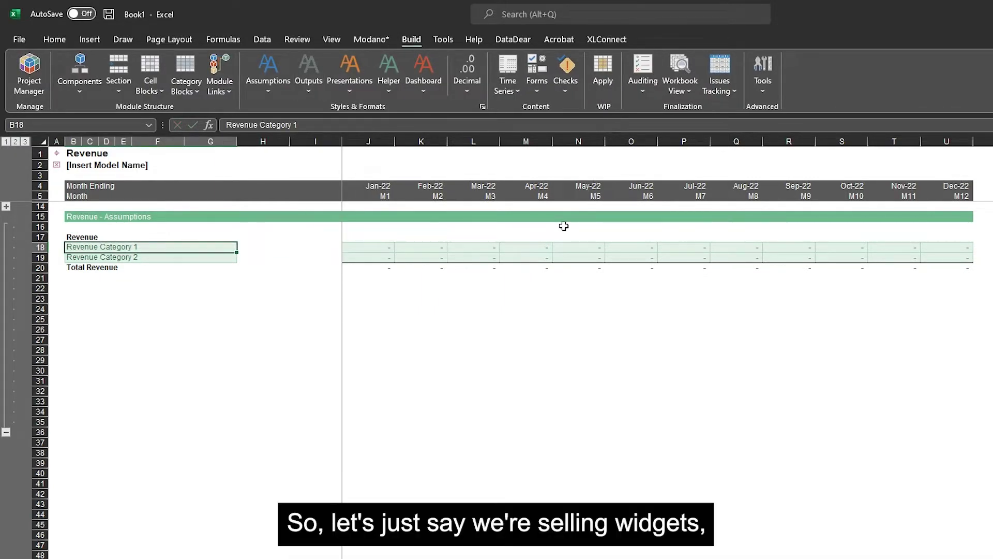
text(Widget 1)
key(Return)
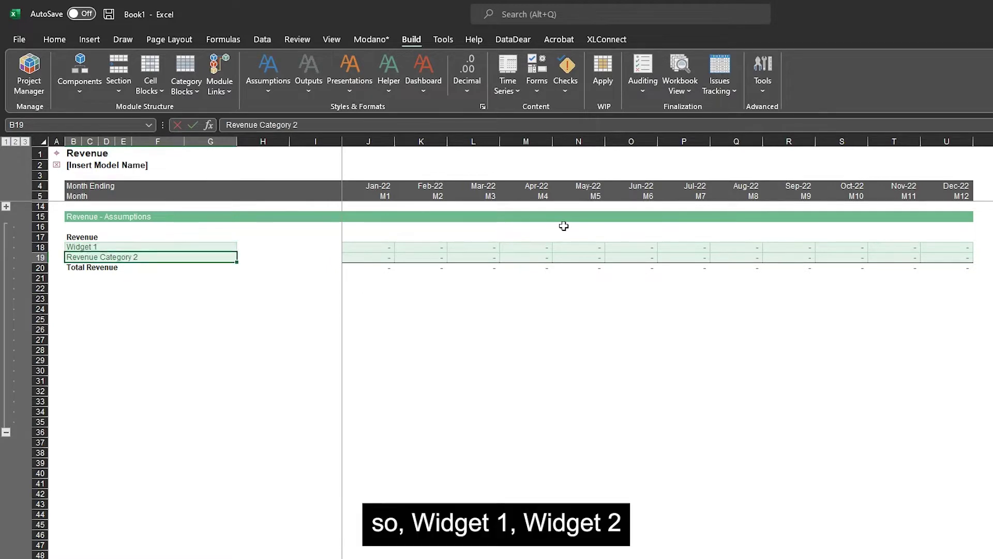
text(Widget 2)
key(Return)
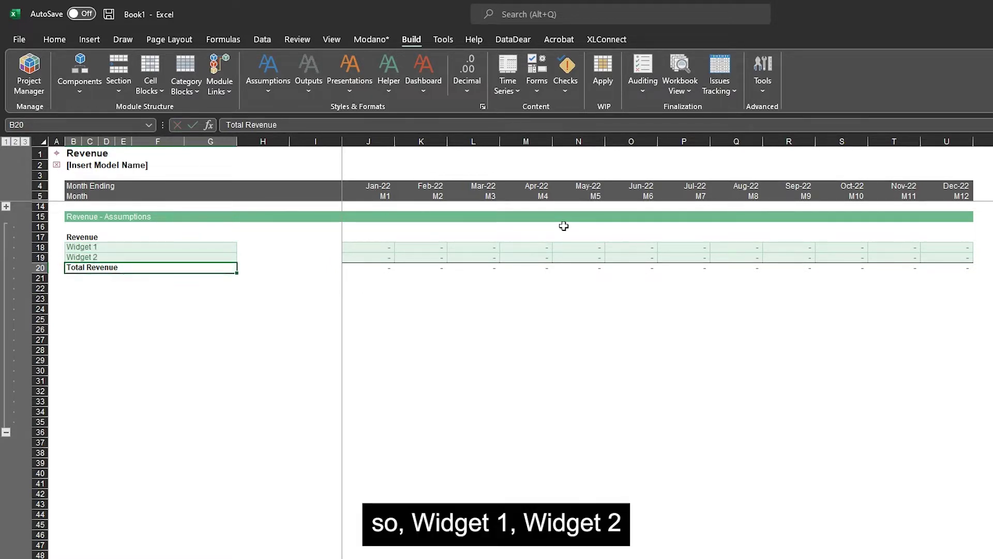
Fill every month from Jan-22 to Dec-22 of Widget 1 with 5000
key(Up)
key(Up)
key(Right)
key(Right)
key(Right)
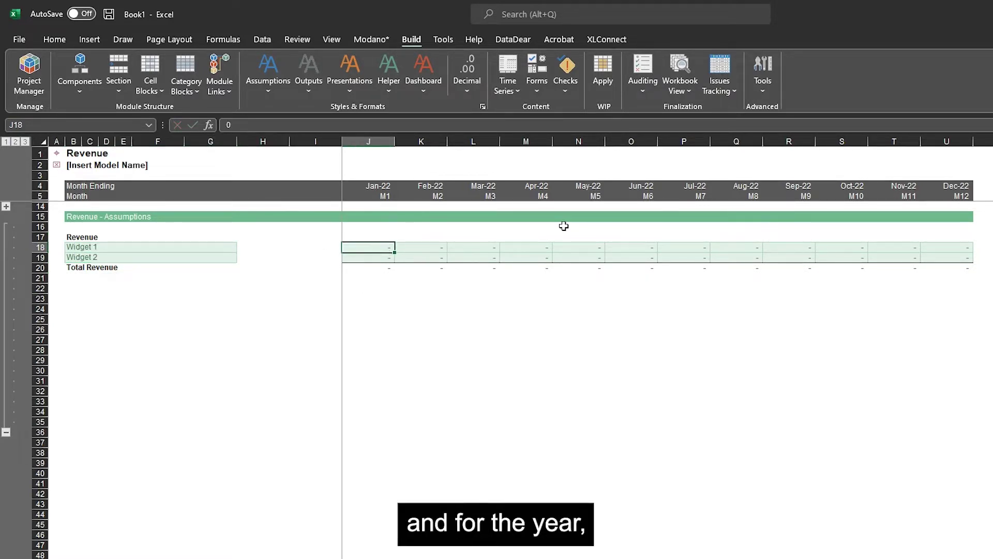
key(ctrl+shift+Right)
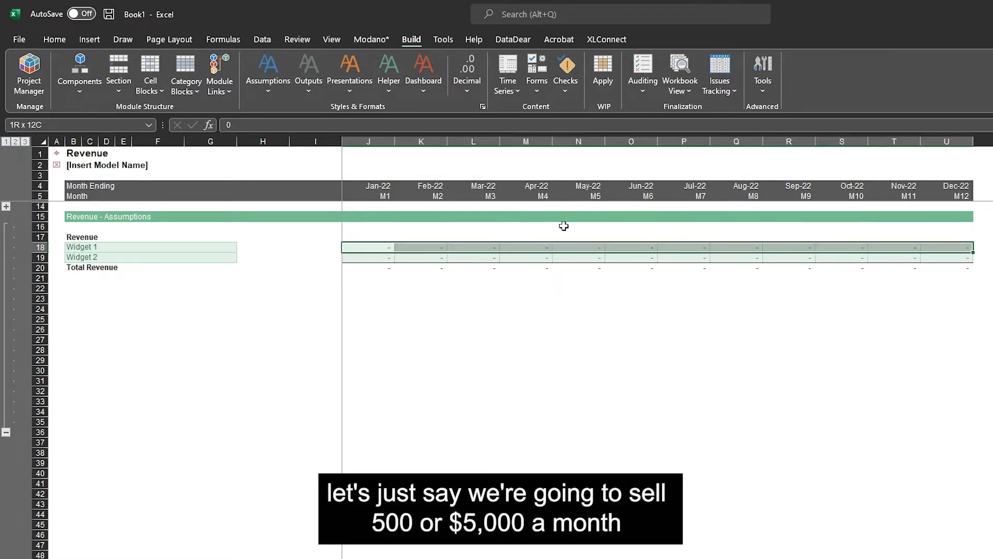
text(5000)
key(BackSpace)
text(0)
key(ctrl+Return)
key(Down)
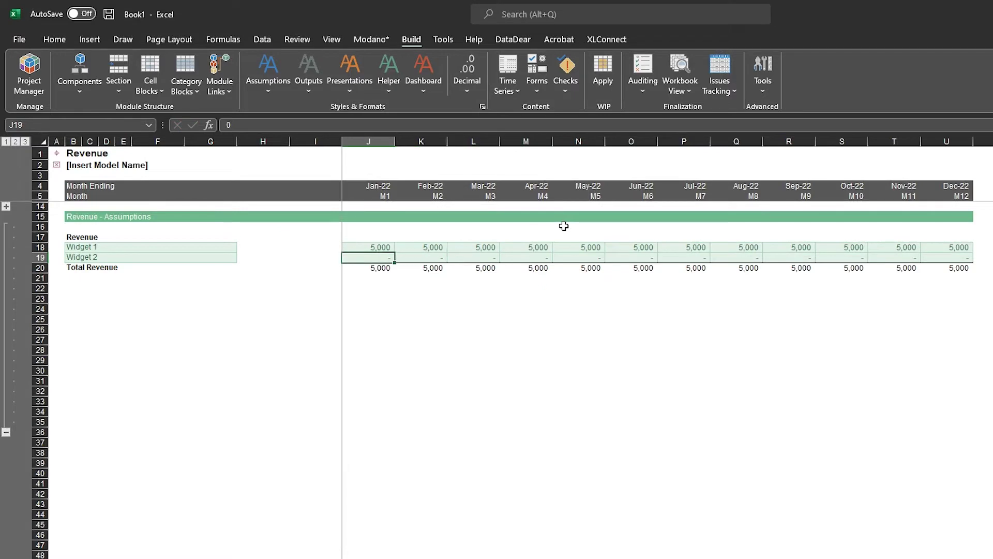
Fill every month from Jan-22 to Dec-22 of Widget 2 with 10000
key(Down)
key(Up)
key(ctrl+shift+Right)
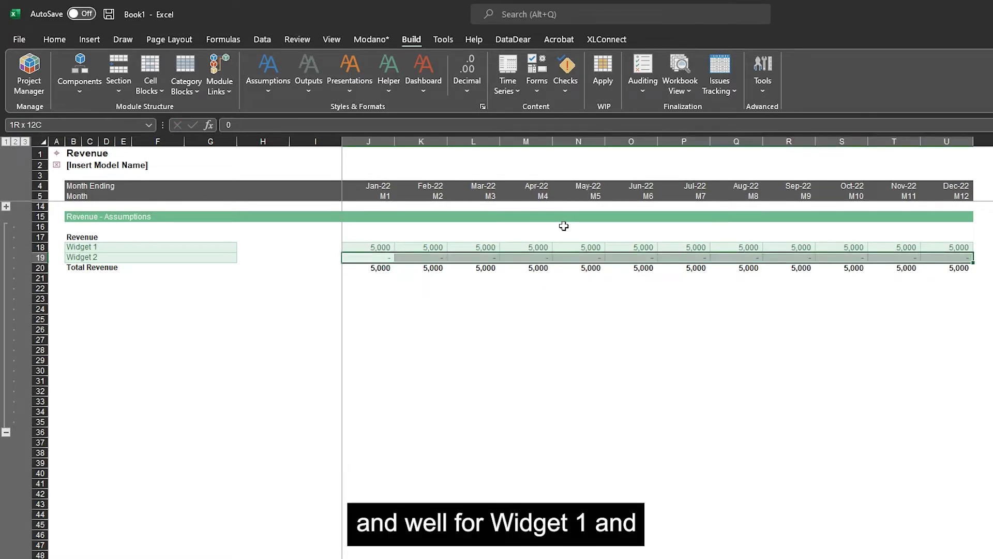
key(Left)
key(Right)
key(ctrl+shift+Right)
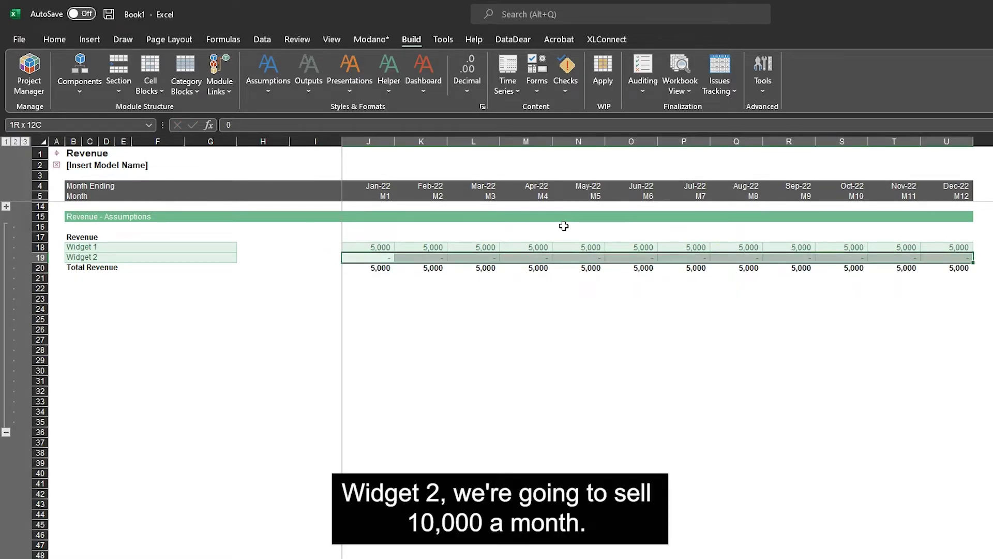
text(10000)
key(ctrl+Return)
Take the unused rows from 21 to 37 below Total Revenue out of the module's row group
key(Down)
key(Left)
key(Down)
key(Left)
key(Down)
key(Left)
key(Left)
key(Left)
key(Left)
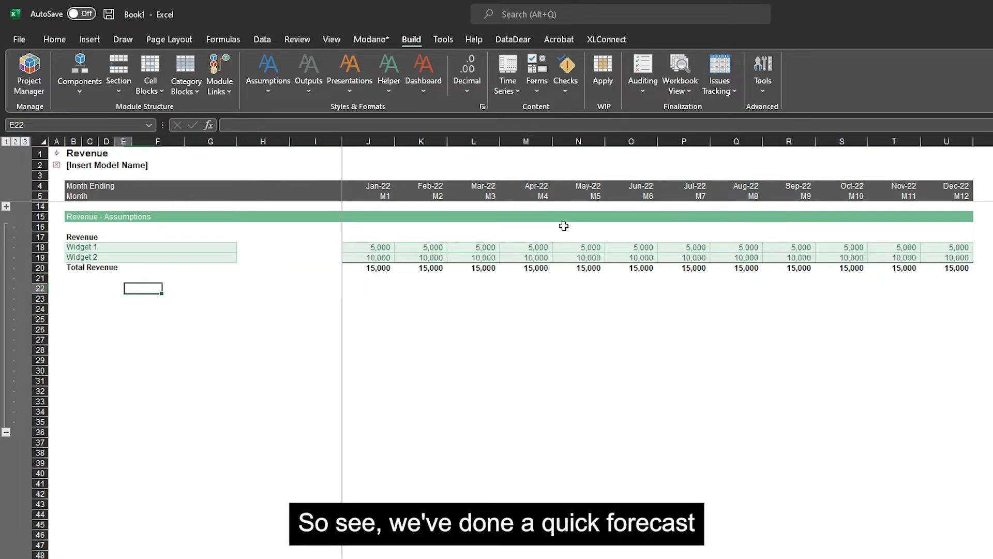
key(ctrl+Left)
key(Up)
key(Up)
key(Down)
key(Right)
key(shift+Down)
key(shift+Down)
key(shift+Down)
key(shift+Down)
key(shift+Down)
key(shift+Down)
key(shift+Down)
key(shift+Down)
key(shift+Down)
key(shift+Down)
key(shift+Down)
key(shift+Down)
key(shift+Down)
key(shift+Down)
key(shift+Down)
key(shift+Down)
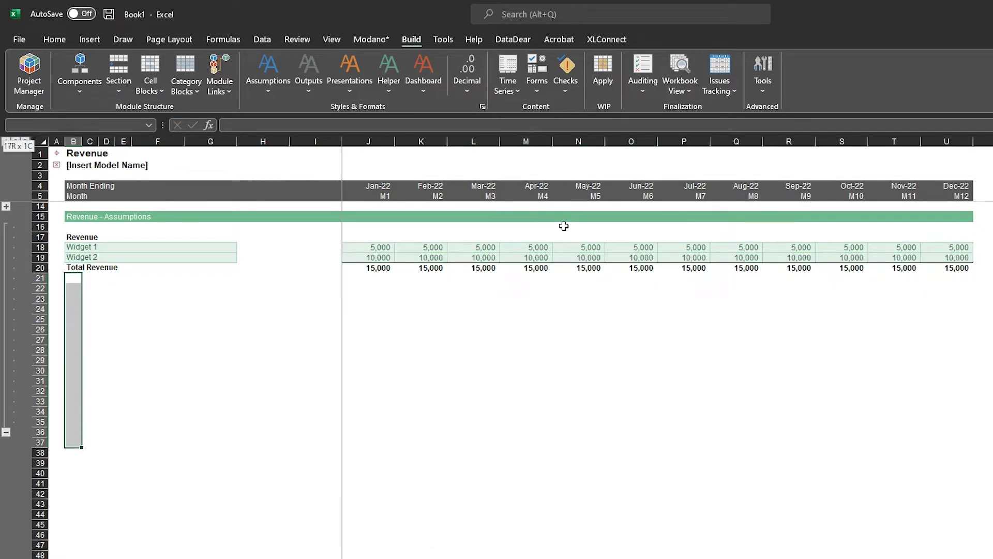
key(shift+space)
key(alt+shift+Left)
key(Down)
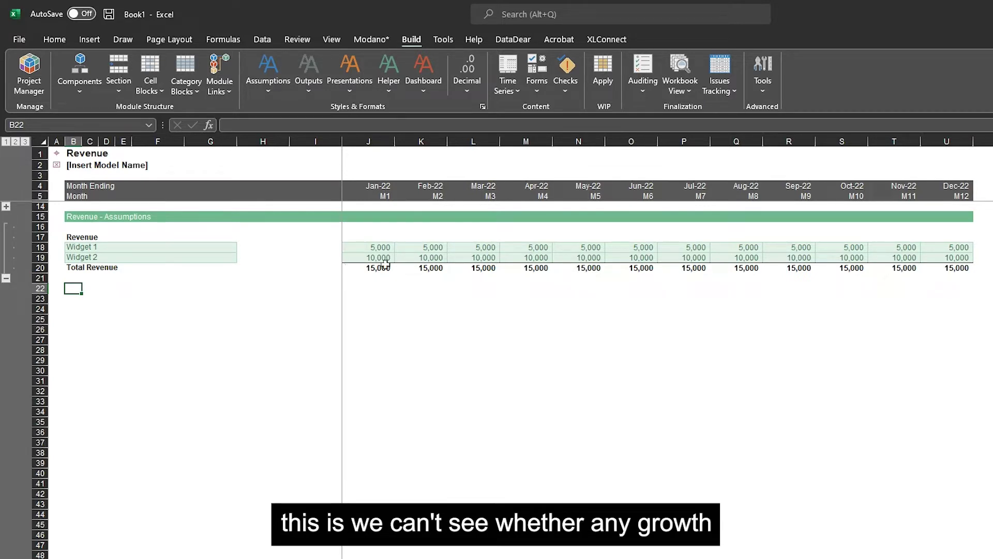
click(630, 248)
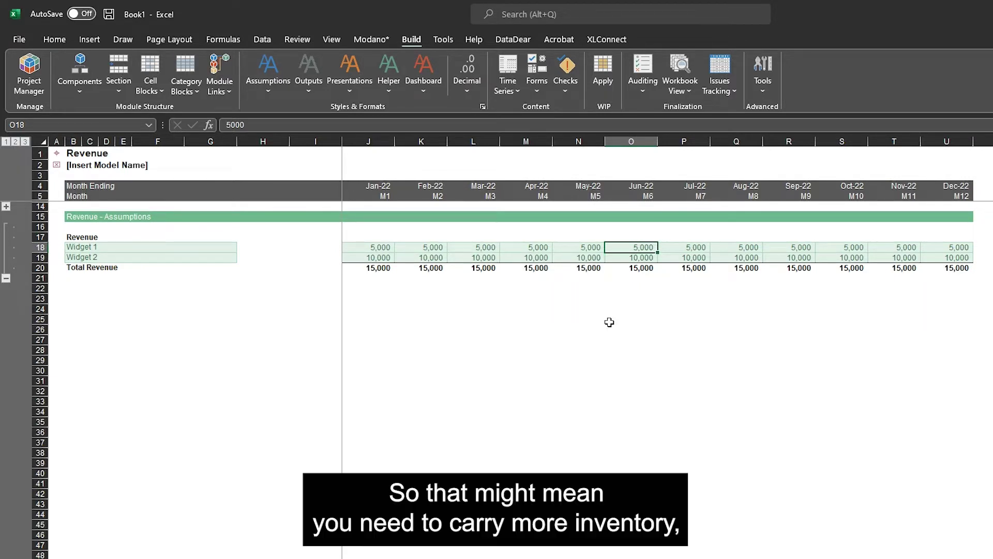
key(Down)
key(Down)
key(Down)
key(Left)
key(Left)
key(Left)
key(Left)
key(Left)
key(Down)
key(Left)
key(Left)
key(Left)
key(Left)
key(Left)
key(Left)
key(Left)
key(Left)
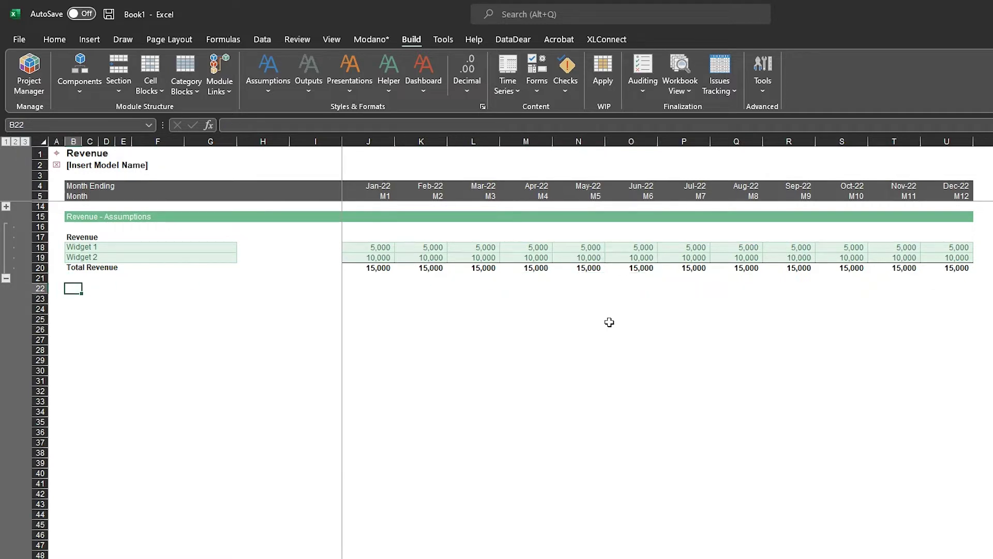
Insert an empty assumptions module named Revenue (Unit x Price) with the prefix Revenue and monthly period titles
click(368, 39)
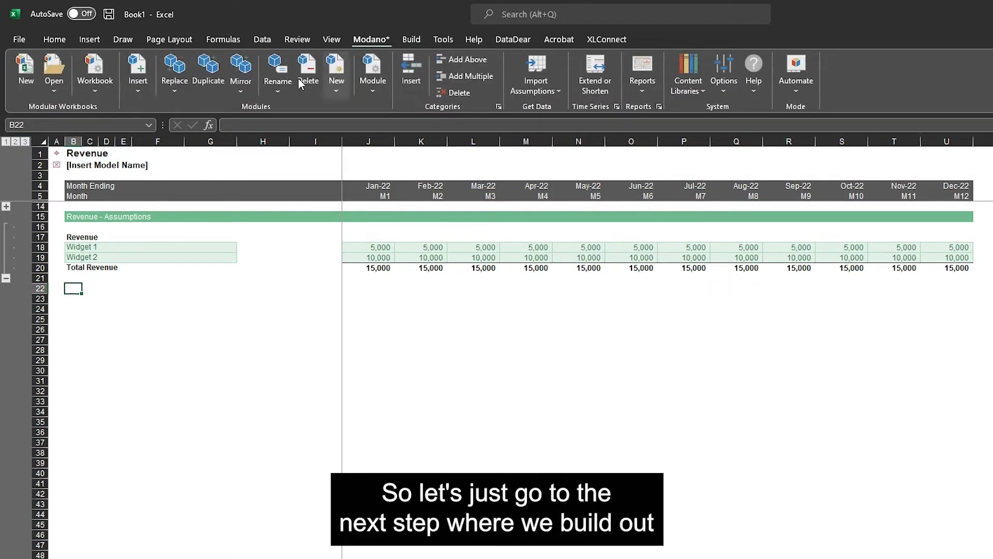
click(141, 86)
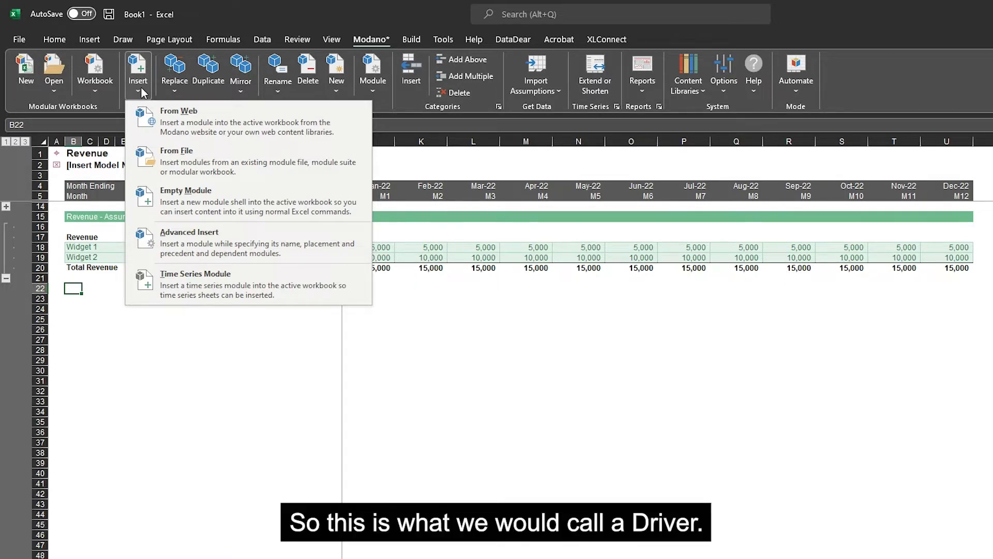
click(179, 196)
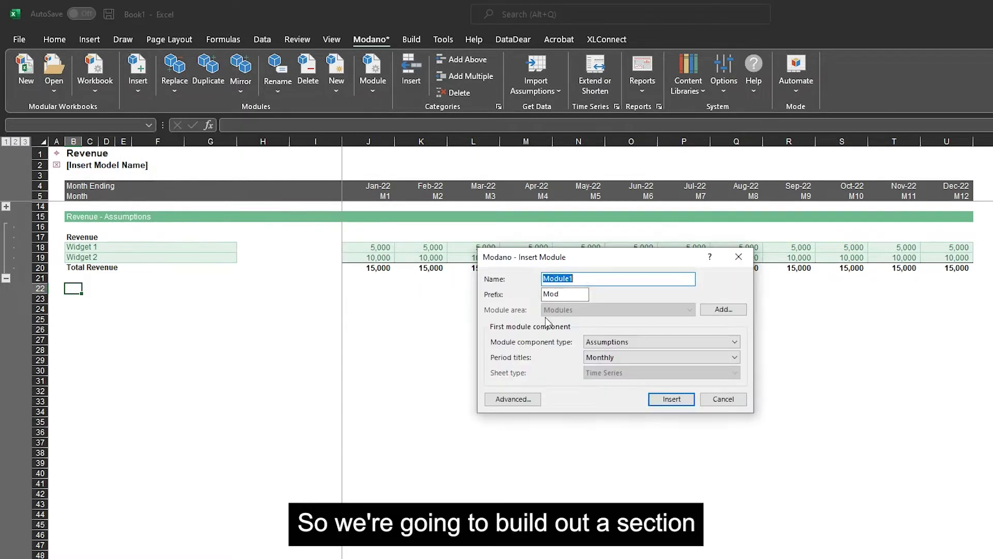
text(Revenue (Unit x Price))
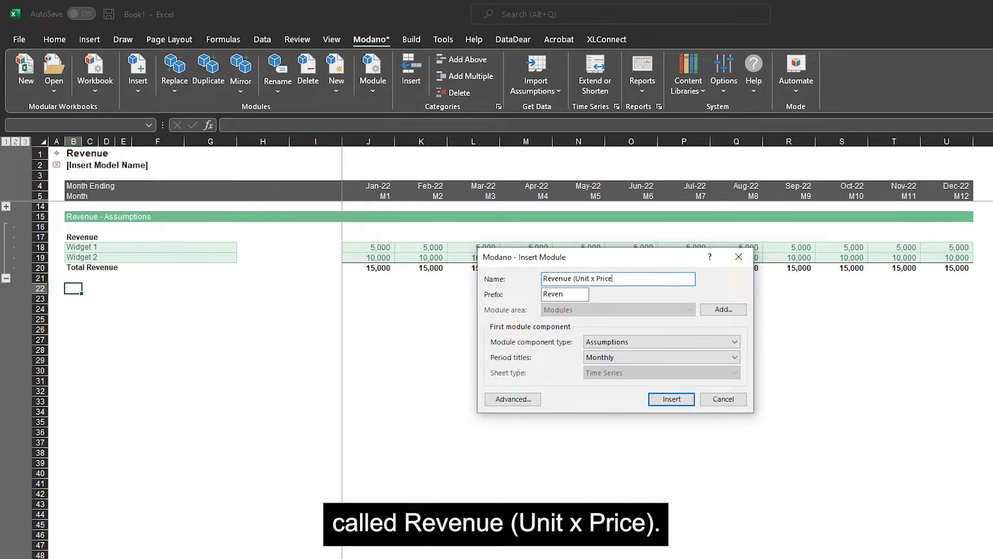
key(Tab)
text(Revenue)
key(Return)
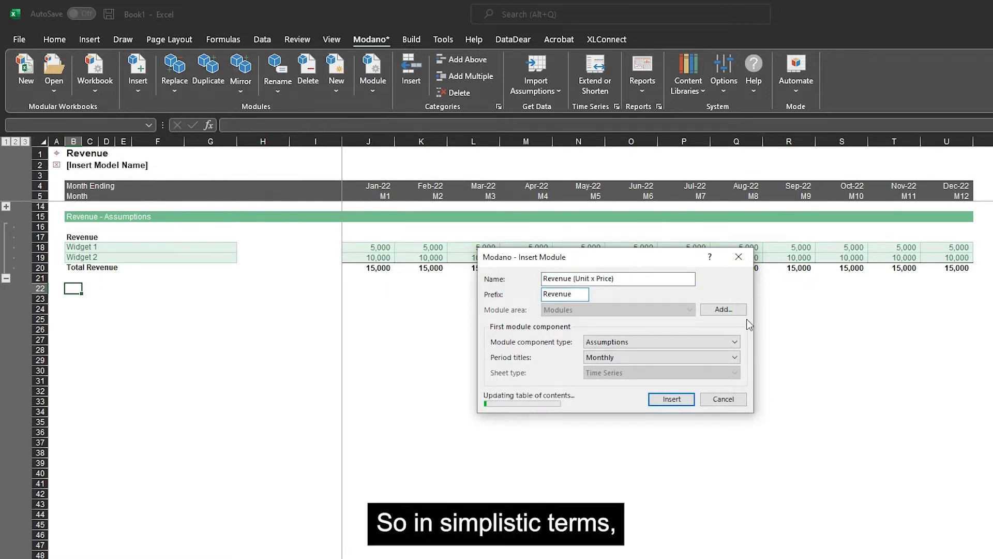
Insert a block of two categories at B24 using a new user-defined categories group named Revenue
click(73, 309)
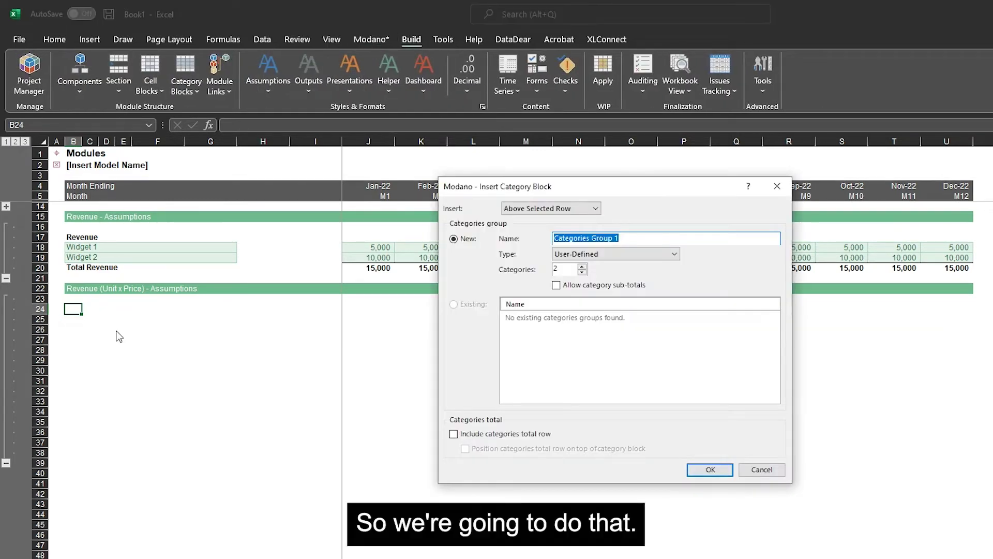
text(Revenu)
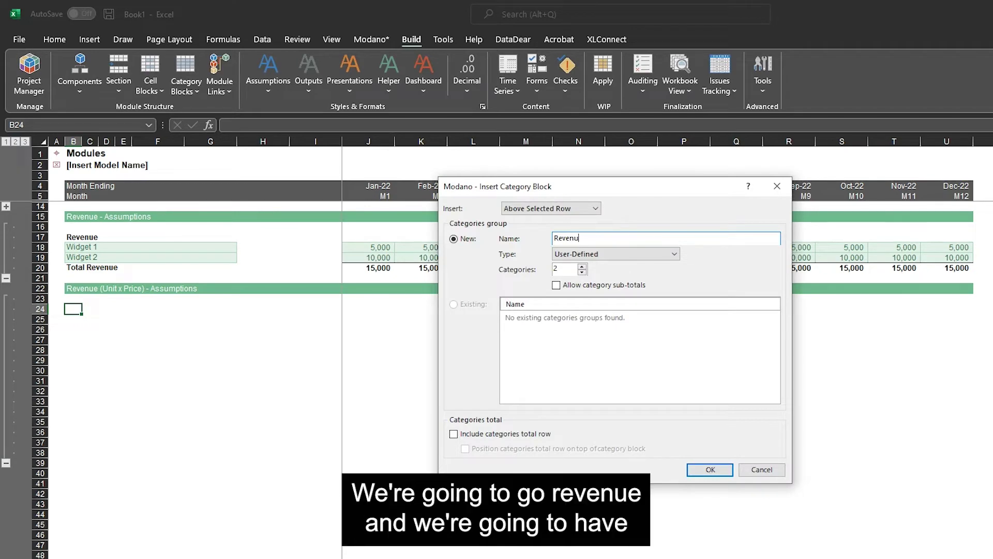
text(e)
key(Return)
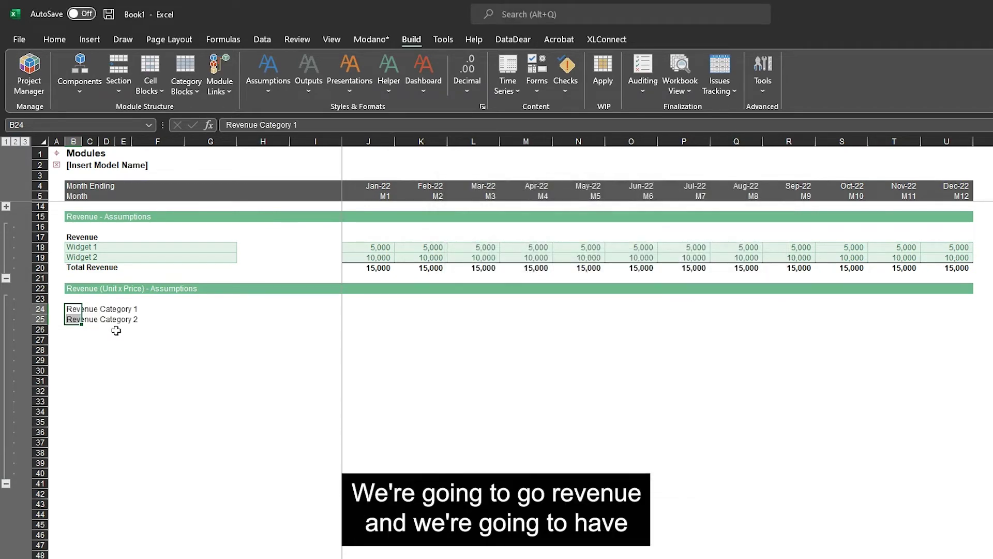
Style both revenue category names as assumption cells across columns B to G
key(shift+Right)
key(shift+Right)
key(shift+Right)
key(shift+Right)
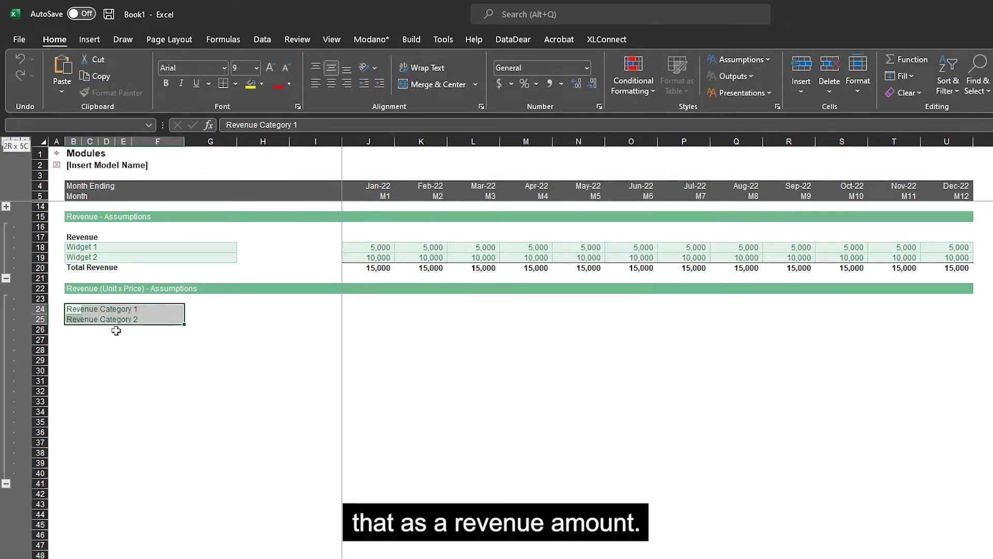
key(shift+Right)
key(alt+h)
key(m)
key(a)
key(Down)
key(Down)
key(Up)
key(Up)
Insert a row above the two revenue categories and give it the bold heading Revenue
key(shift+space)
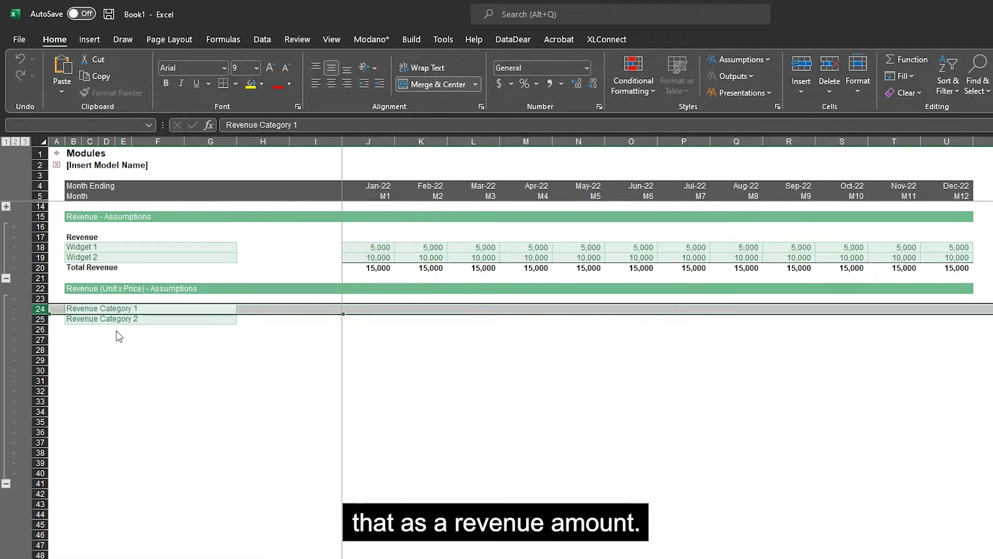
text(Revenue)
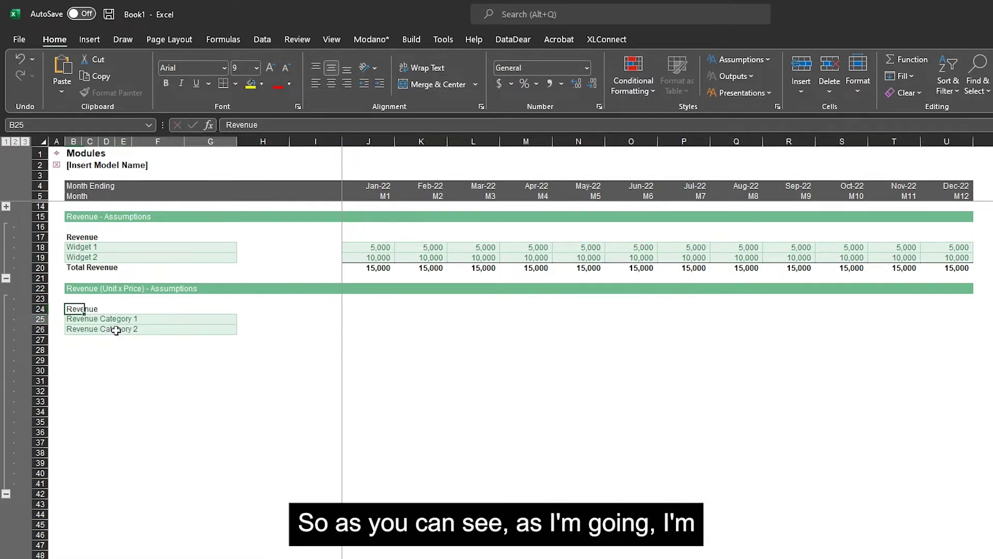
key(Return)
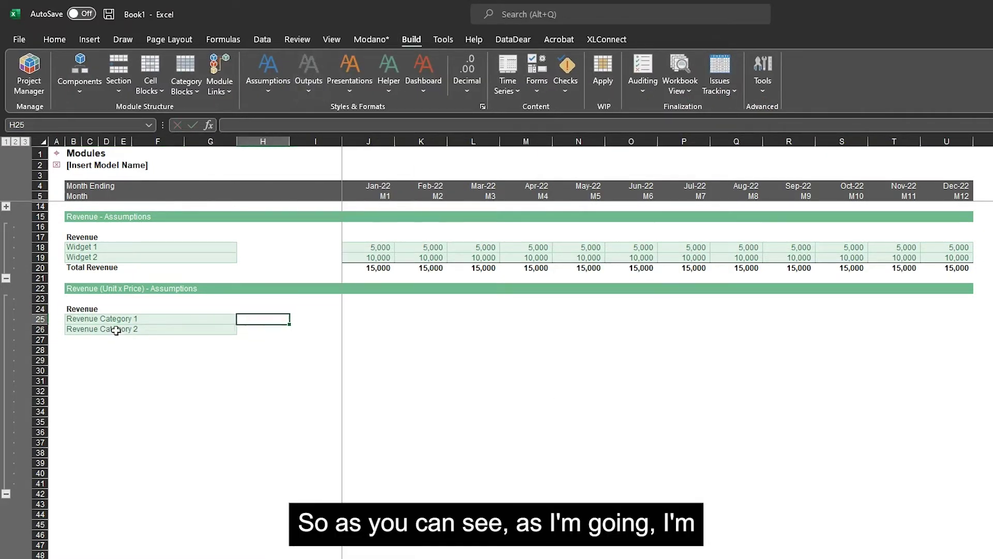
Add a Total Revenue row beneath the two revenue categories
key(Left)
key(alt+b)
key(c)
key(a)
Insert monthly assumption cells from Jan-22 to Dec-22 for both revenue categories, summed in the Total Revenue row
key(Right)
key(Up)
key(Right)
key(Right)
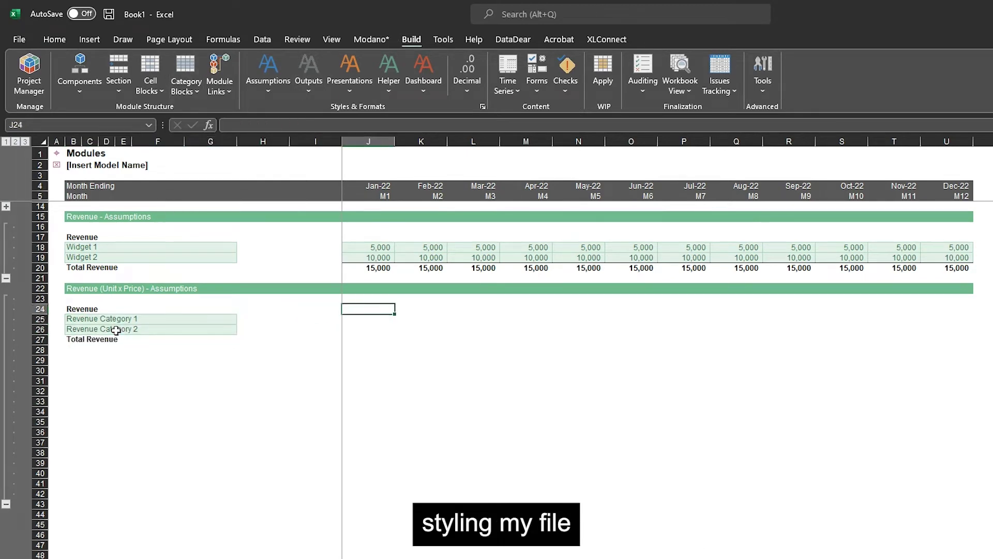
key(Down)
key(alt+b)
key(c)
key(ctrl+shift+r)
Add a border line above the monthly Total Revenue cells of the Revenue (Unit x Price) module
key(alt+h)
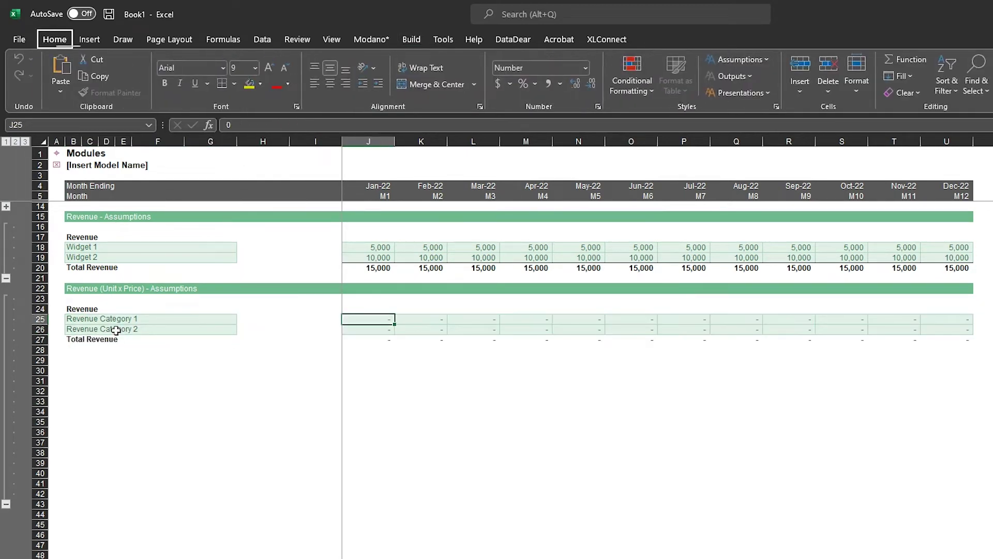
key(Down)
key(Up)
key(Up)
key(Up)
key(Up)
key(Down)
key(Down)
key(Down)
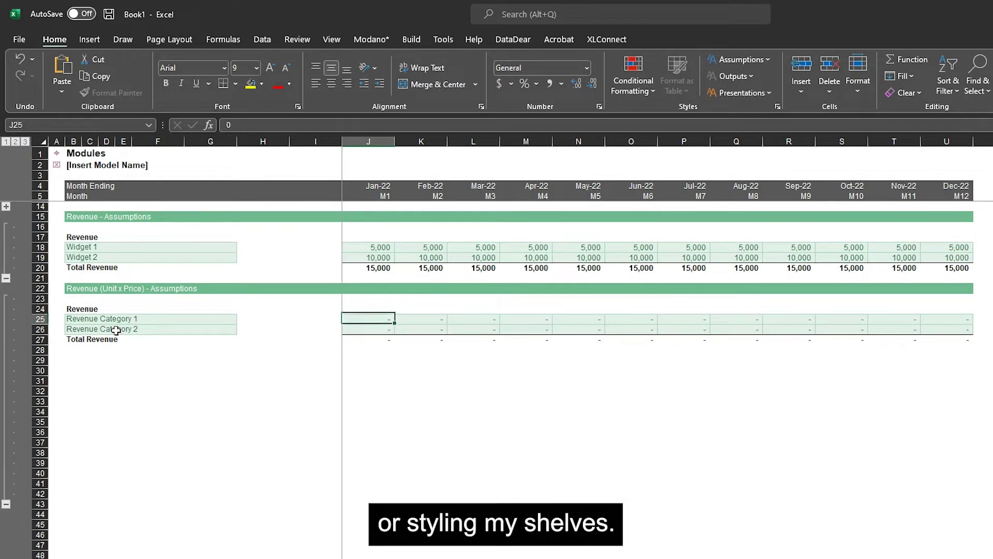
key(Left)
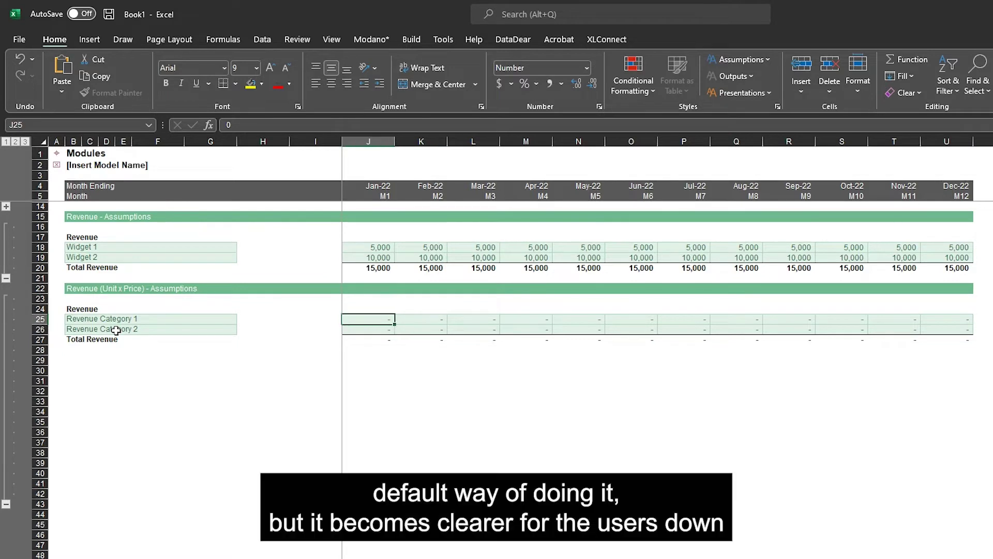
key(Left)
key(Up)
key(Right)
key(Down)
key(Down)
key(Down)
key(Up)
key(Up)
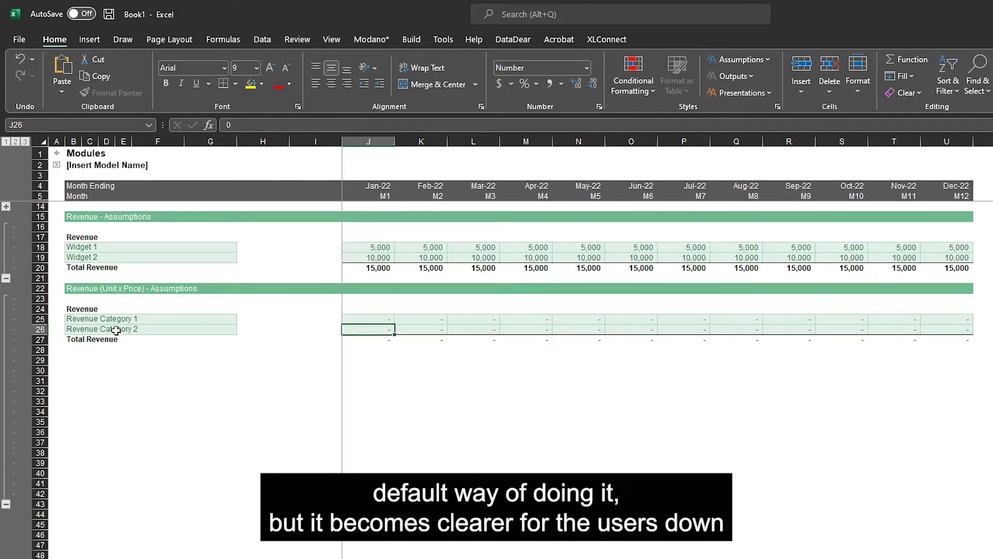
key(Right)
key(Up)
key(Down)
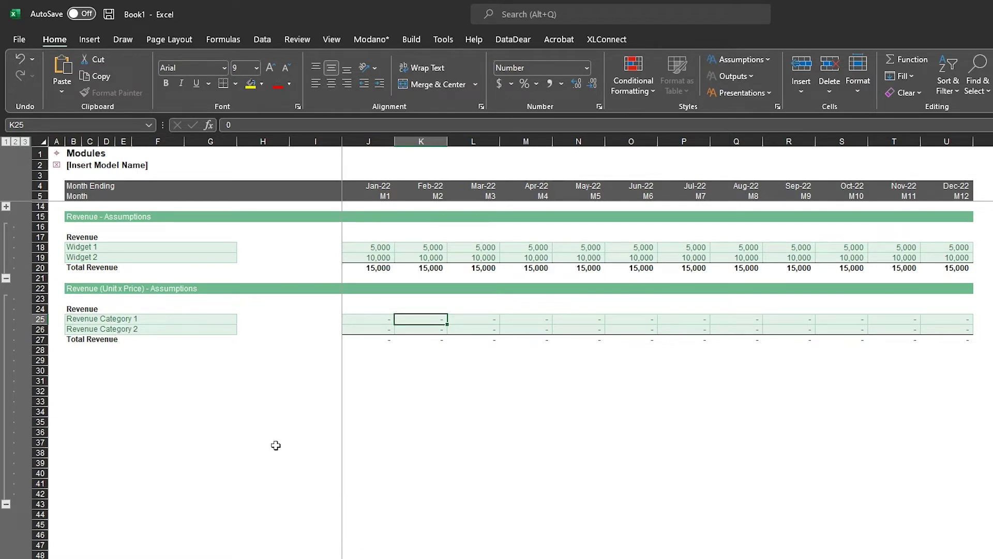
key(Up)
key(Left)
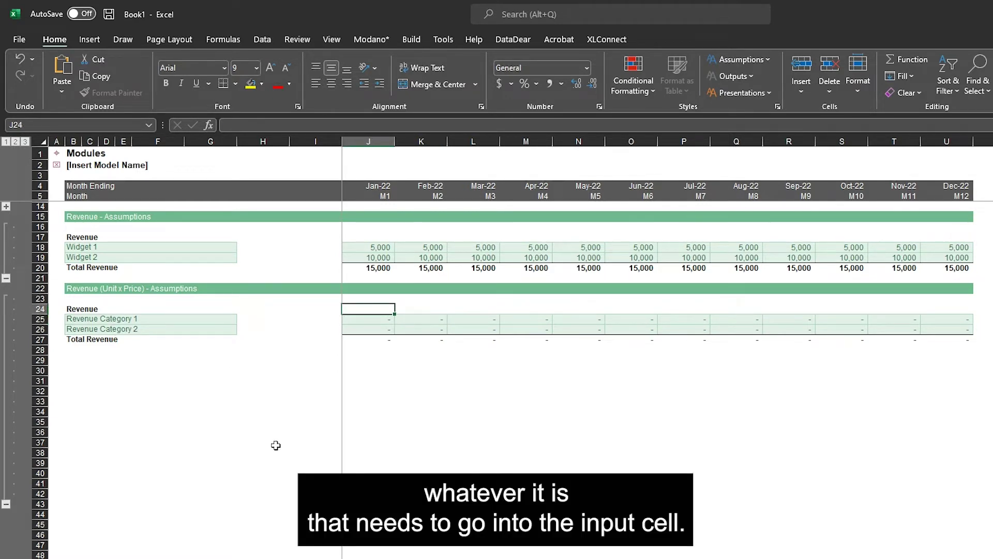
key(Down)
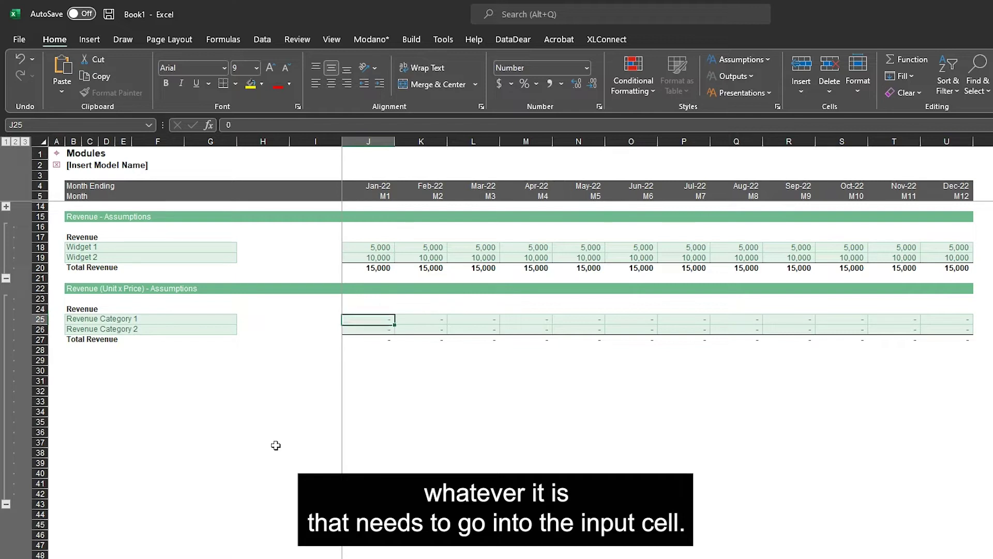
key(Up)
key(Down)
key(Right)
key(Left)
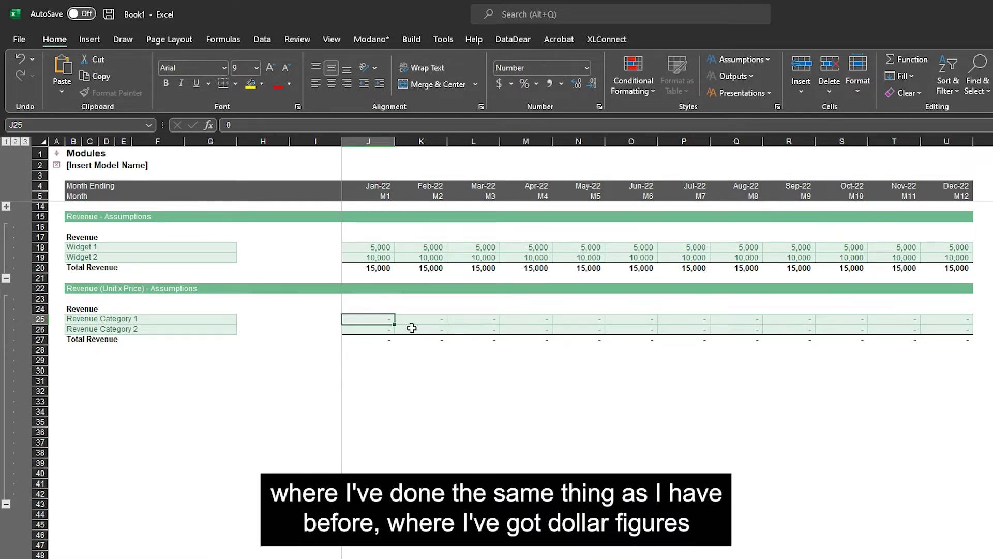
key(ctrl+shift+Right)
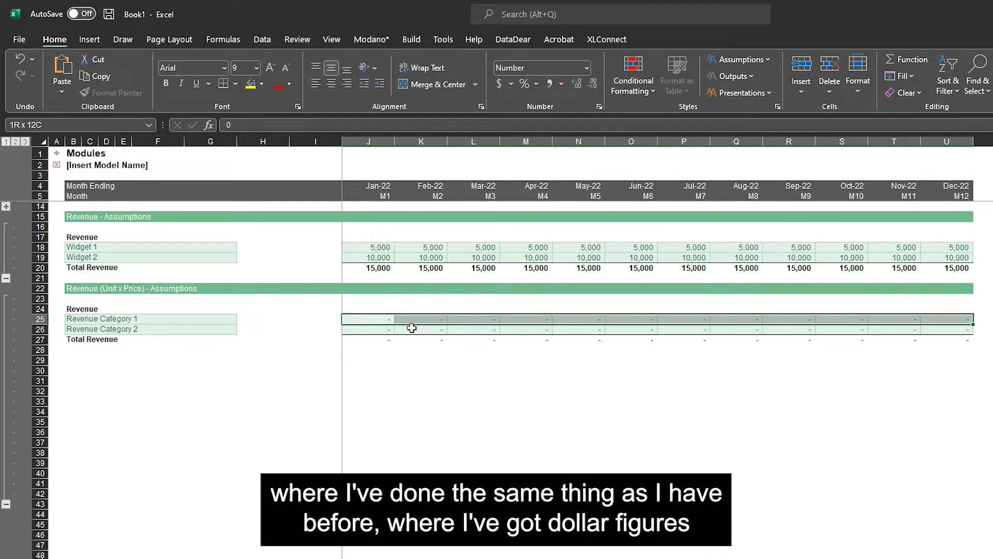
Enter the bold heading Units (Volumes) in B29, leaving a blank row below Total Revenue
key(Down)
key(Left)
key(ctrl+Left)
key(ctrl+Left)
key(Down)
key(Down)
key(Down)
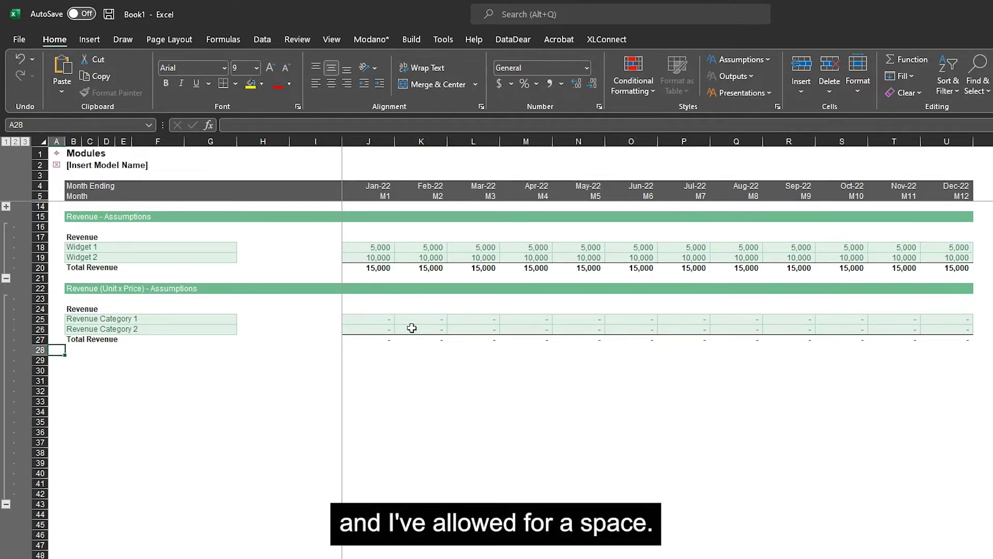
key(Right)
key(Down)
text(Unit)
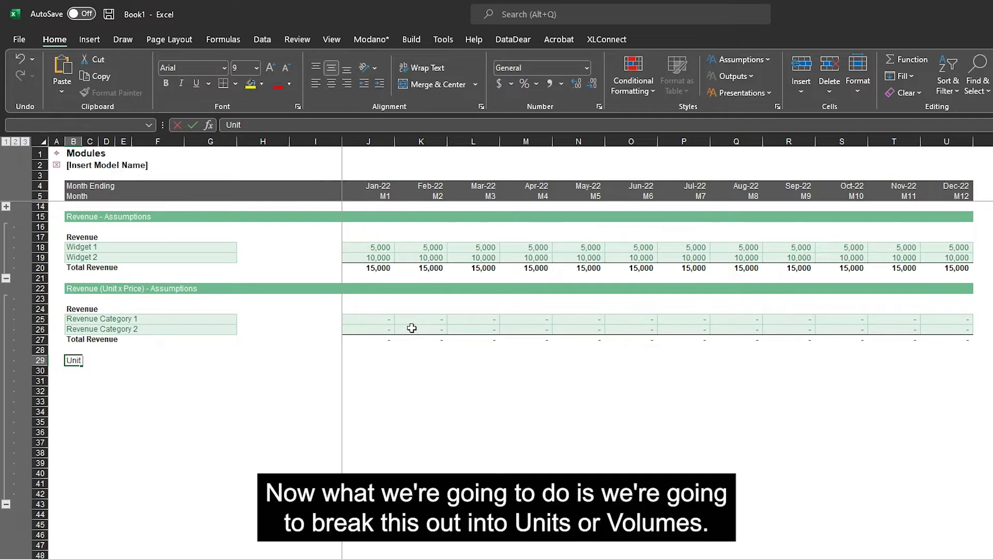
text(s)
key(Return)
key(Up)
key(F2)
text((Volumes))
key(Return)
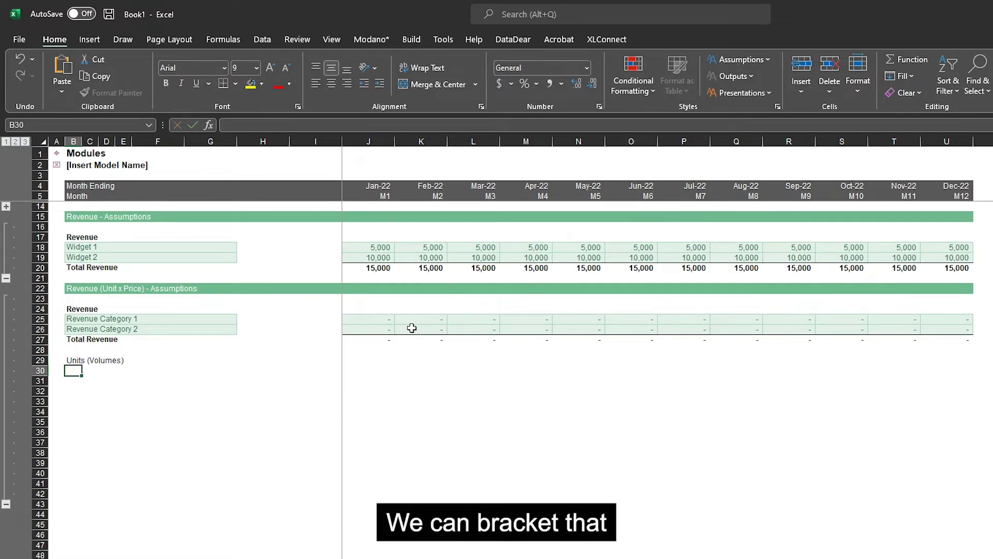
key(Up)
key(alt+b)
Insert a category block under Units (Volumes) that reuses the existing Revenue categories group
key(Down)
key(alt+b)
key(c)
key(i)
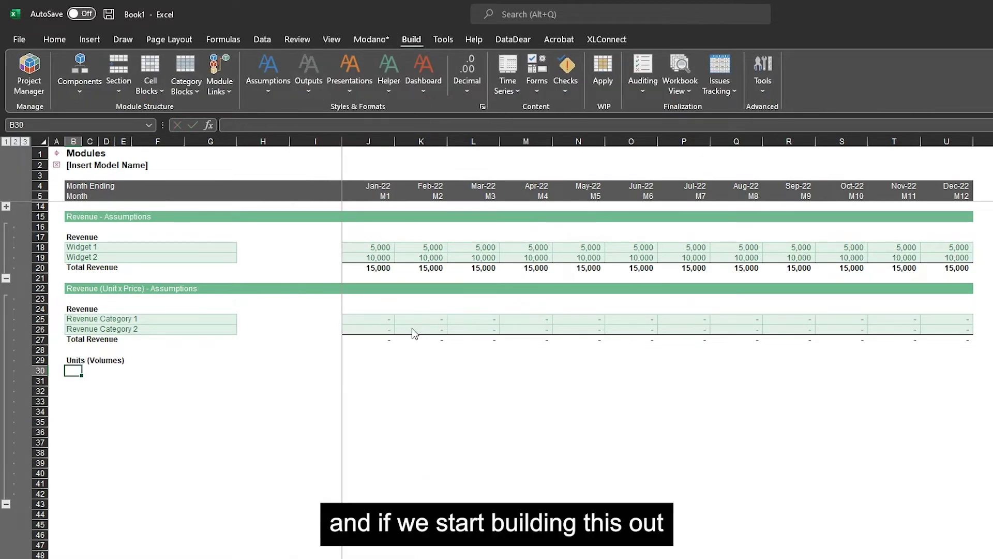
click(533, 318)
click(711, 467)
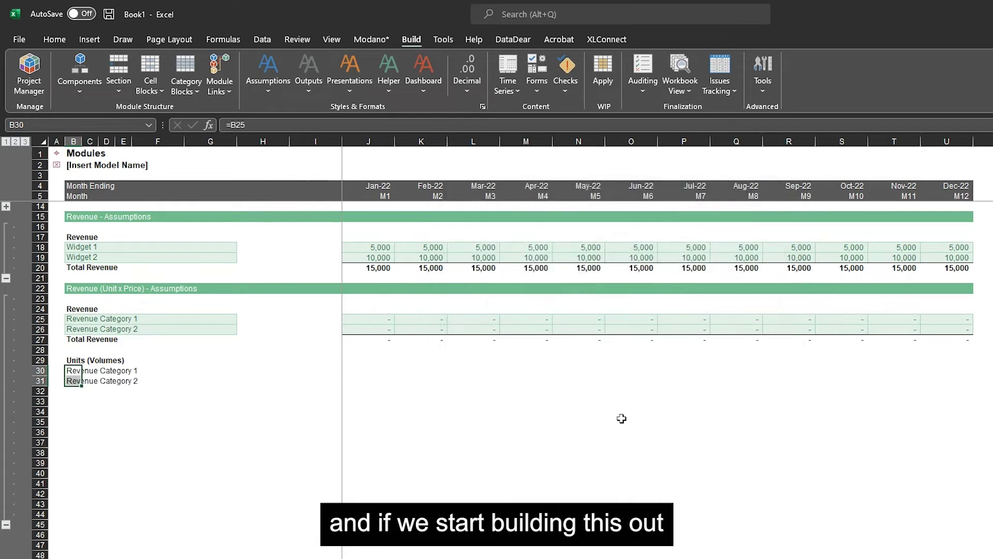
Add a total row under the units categories, labelled by a formula joining "Total " with the Units (Volumes) heading
key(alt+b)
key(c)
key(t)
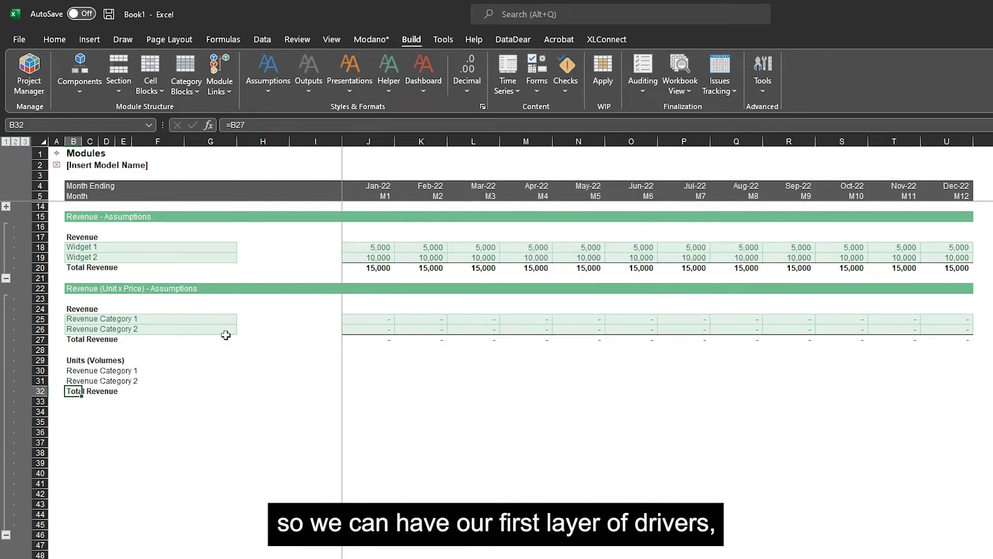
key(Right)
key(Up)
key(Right)
key(Right)
key(Left)
key(Left)
key(Left)
key(Down)
text(="Total "&)
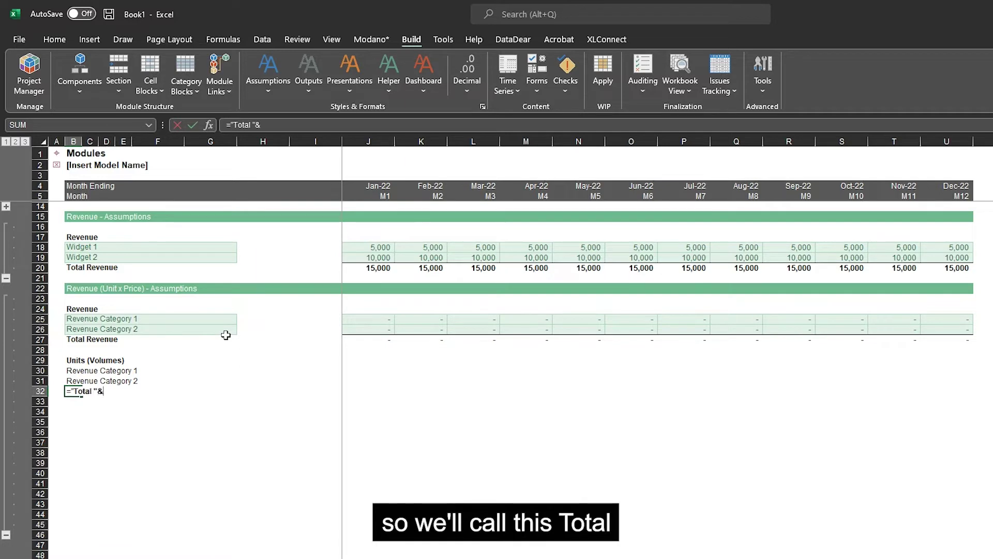
key(Up)
key(Up)
key(Up)
key(Return)
Insert monthly assumption cells for both units categories with totals, and add a border line above the total row
key(Up)
key(Up)
key(Right)
key(Right)
key(Right)
key(Right)
key(Right)
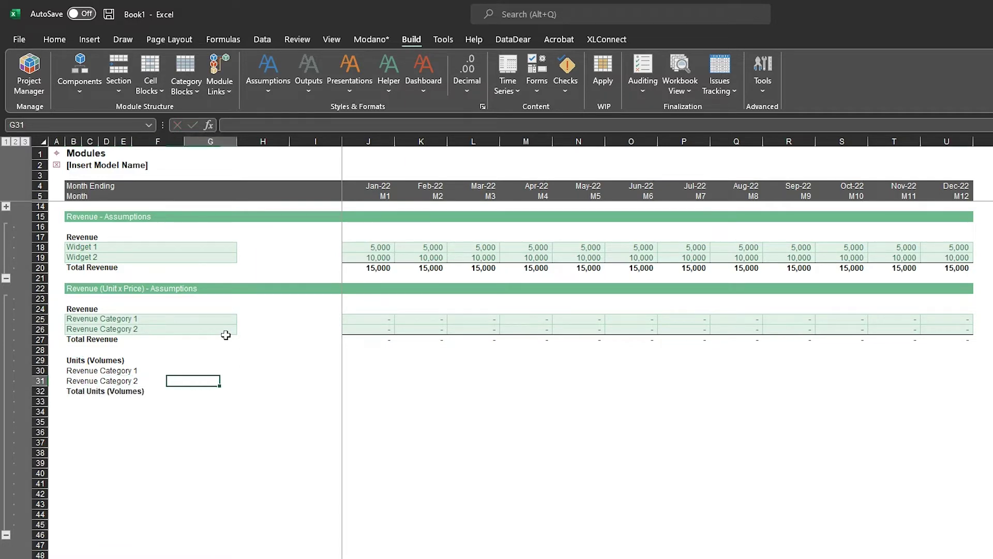
key(Right)
key(Right)
key(Right)
key(alt+b)
key(c)
key(a)
key(alt)
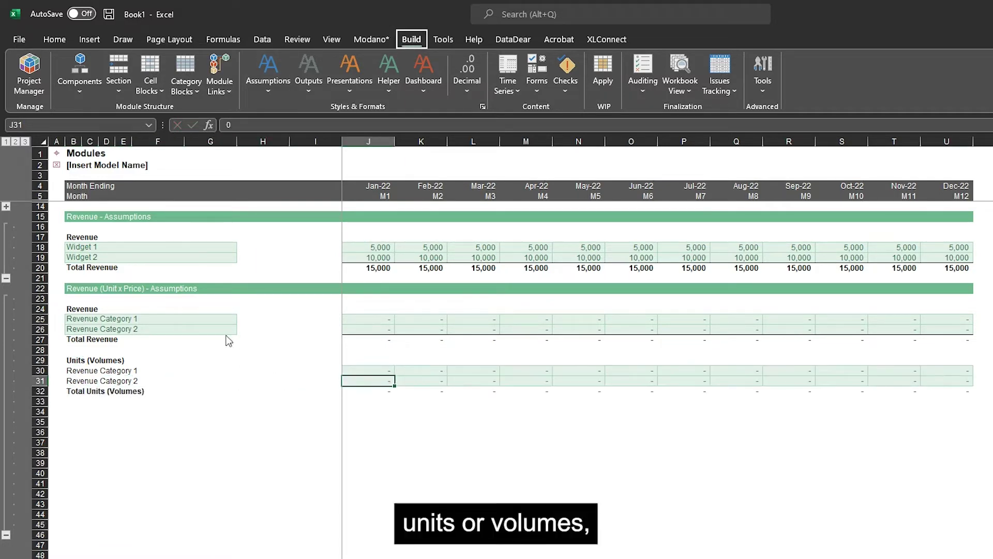
Enter the bold heading Prices in B34, leaving a blank row below Total Units (Volumes)
key(Down)
key(Down)
key(Down)
key(Left)
key(Left)
key(Left)
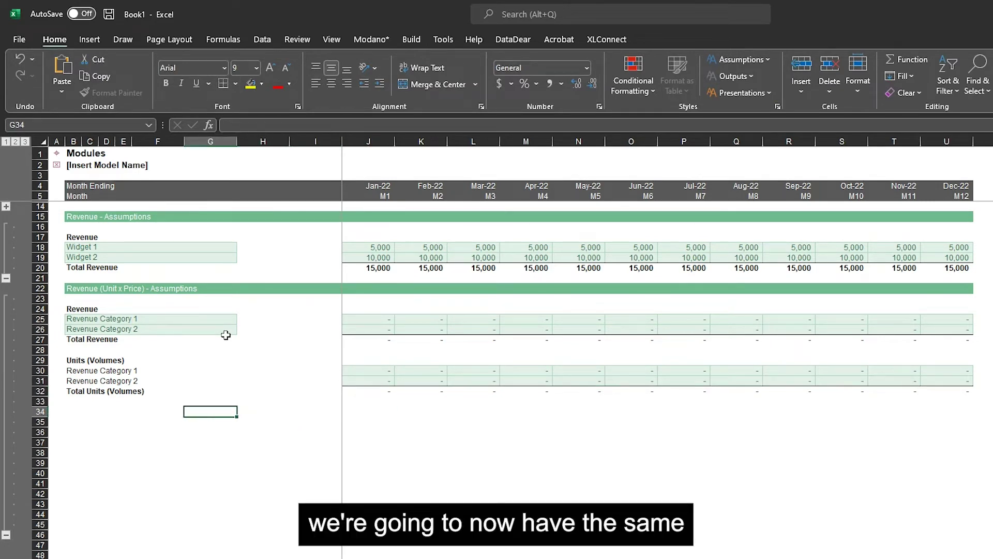
key(Left)
key(Left)
key(Left)
key(Left)
key(Left)
text(Price)
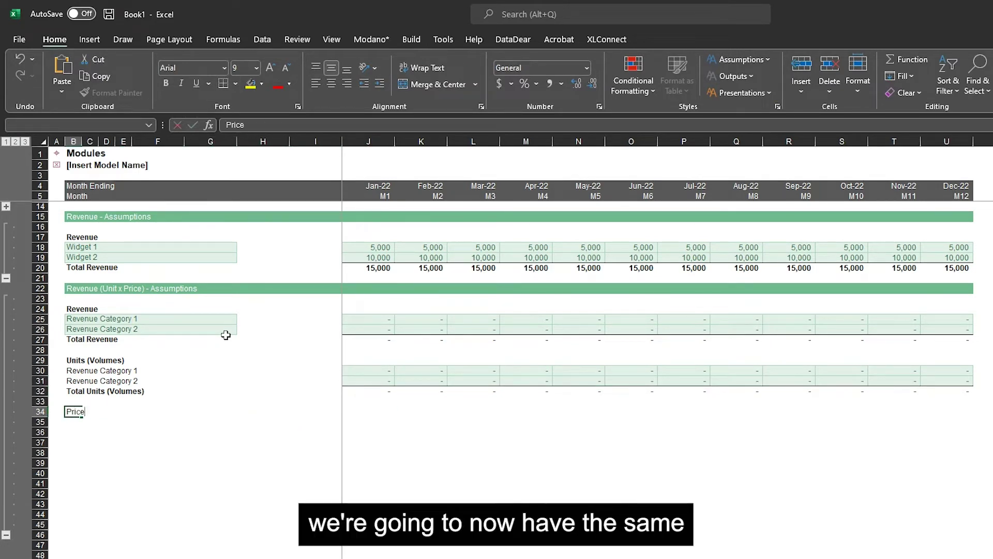
key(Return)
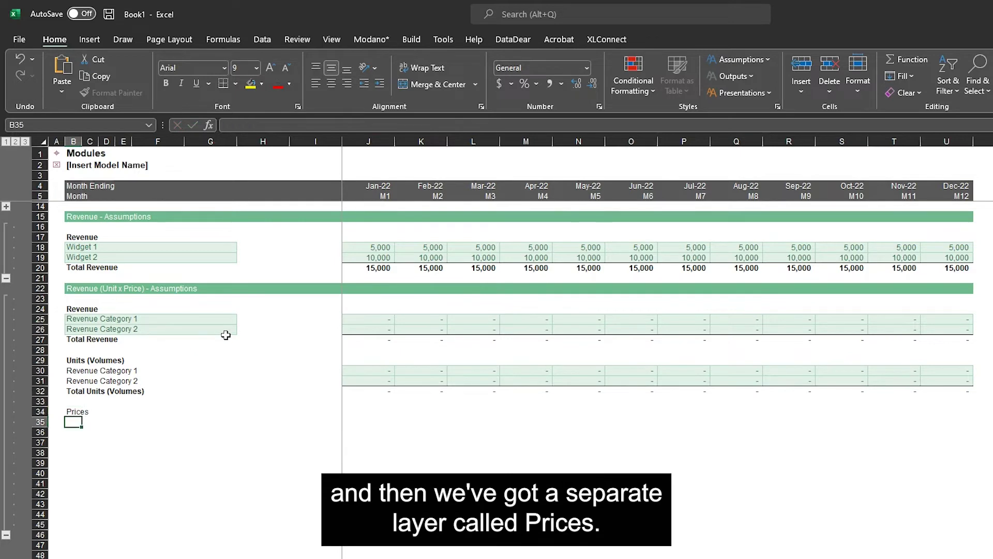
key(Up)
key(alt+b)
key(ctrl+b)
Insert a category block under Prices that reuses the existing Revenue categories group, without a total row
key(Down)
key(alt+b)
key(c)
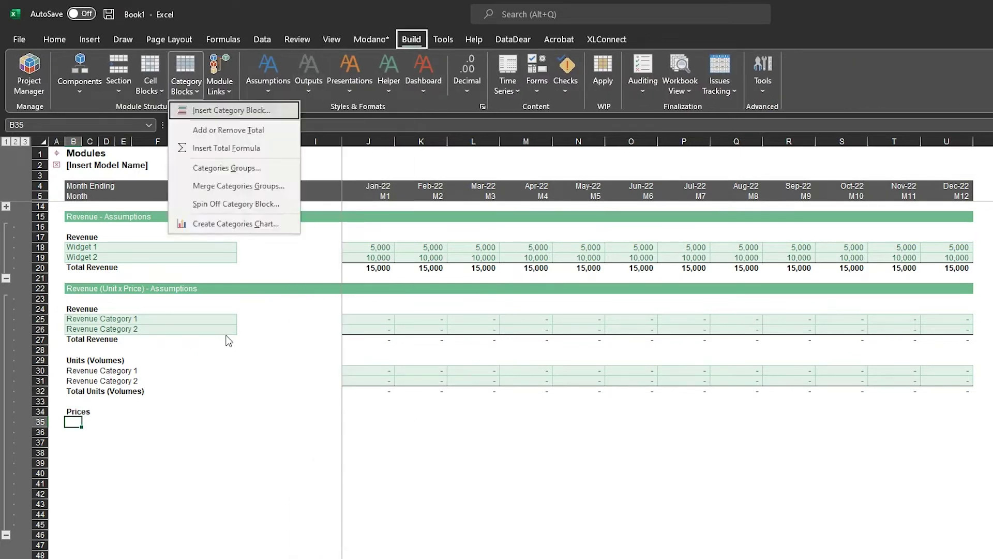
key(Return)
click(540, 316)
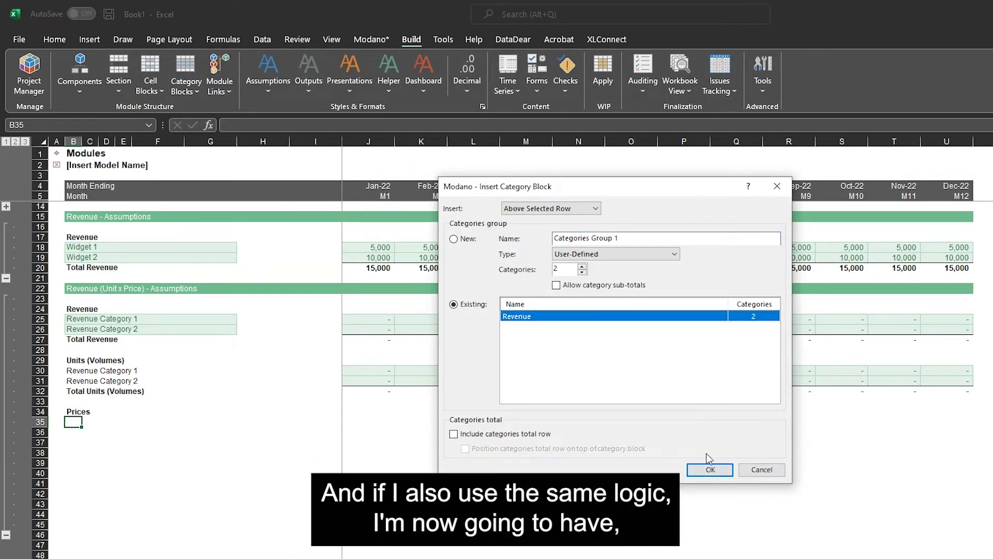
click(710, 470)
Insert monthly assumption cells from Jan-22 to Dec-22 for both price categories
click(320, 421)
key(Right)
key(Down)
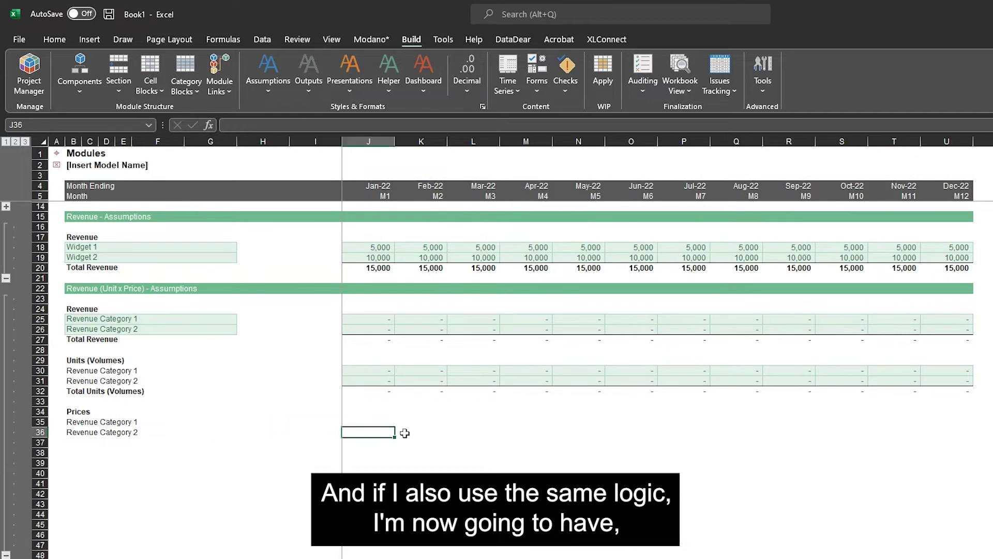
key(alt+b)
key(b)
key(a)
key(Up)
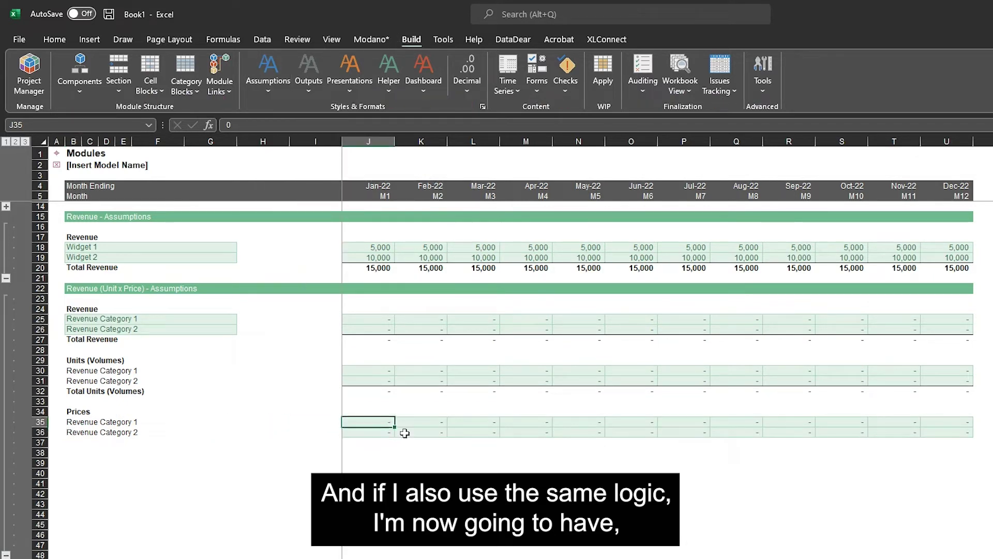
key(Up)
key(Up)
key(Up)
Delete the unused empty rows of the module below the Prices block
key(Up)
key(Up)
key(Down)
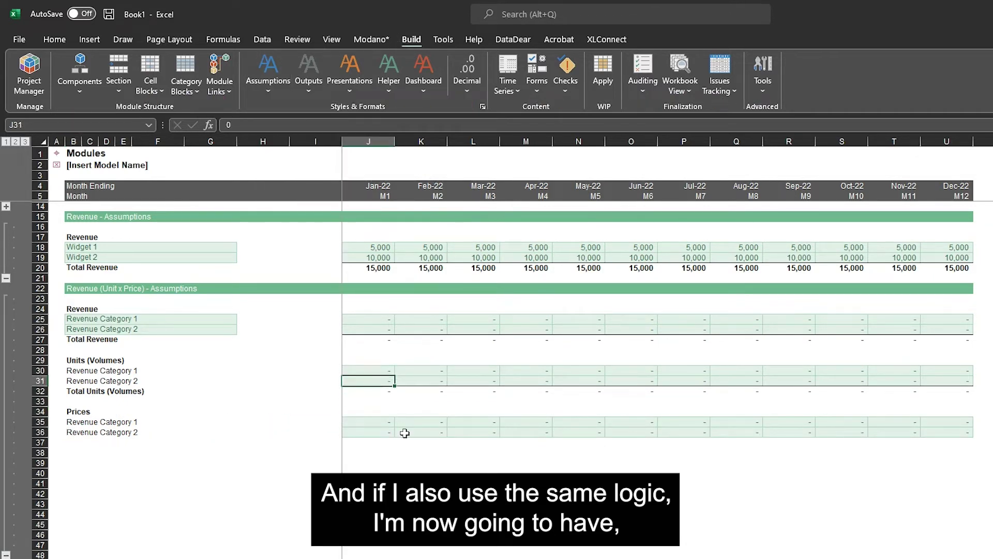
click(71, 444)
key(ctrl+shift+Down)
key(shift+Right)
key(shift+space)
key(ctrl+minus)
key(Up)
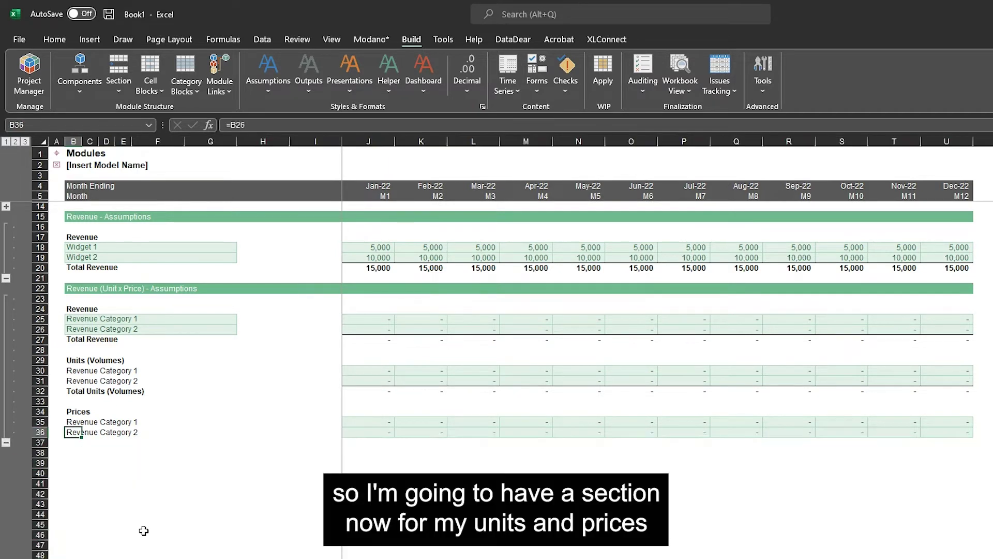
Rename the two revenue categories in the Revenue (Unit x Price) module as Widget 1 and Widget 2
click(401, 321)
key(Left)
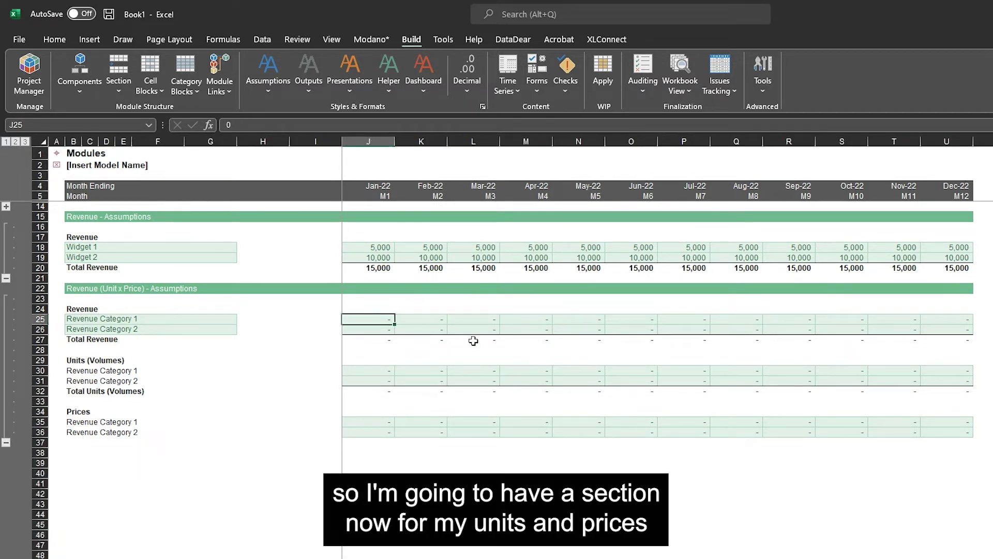
key(Left)
key(Left)
key(Left)
text(R)
key(BackSpace)
key(BackSpace)
key(BackSpace)
key(BackSpace)
key(BackSpace)
key(BackSpace)
key(BackSpace)
text(Widget 1)
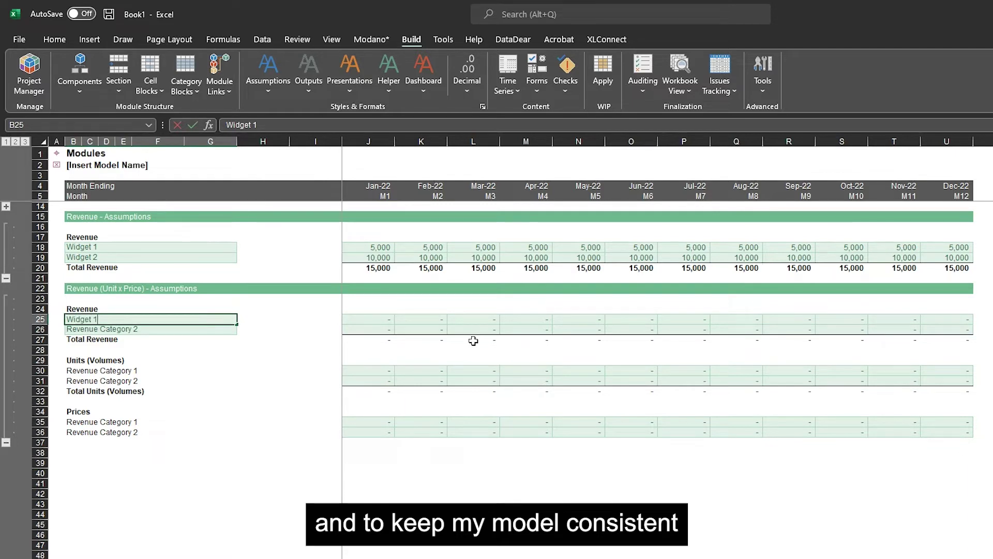
key(Return)
text(W)
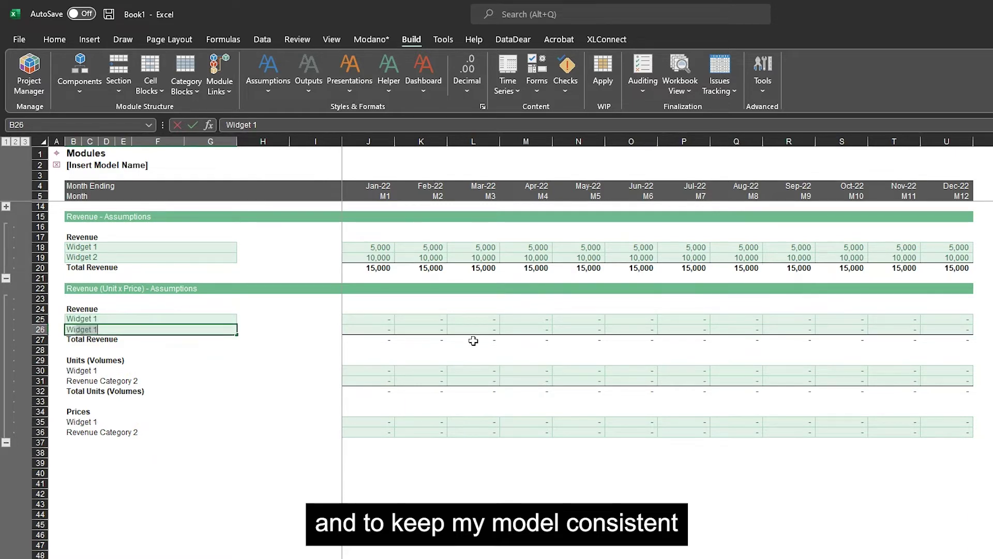
text(idget 2)
key(Return)
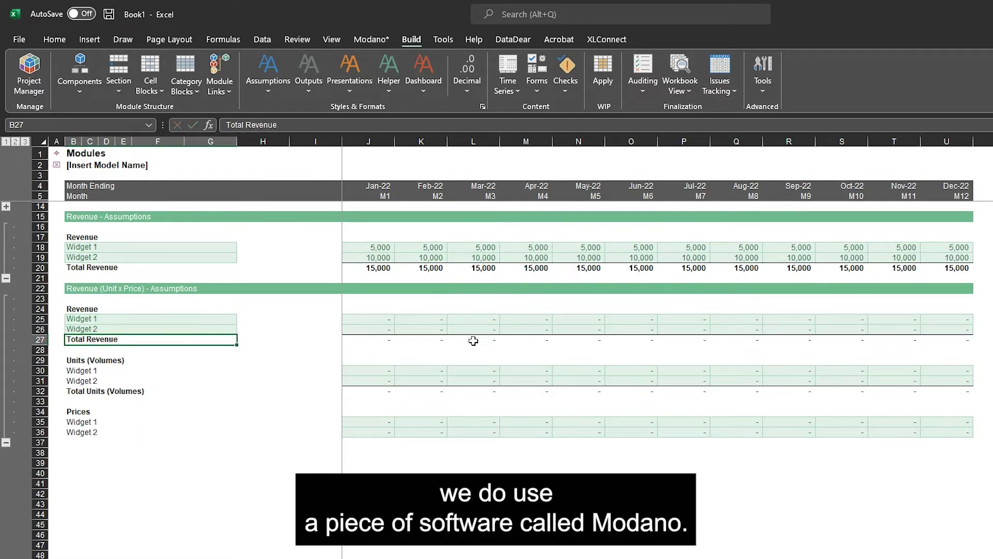
Convert the monthly Widget 1 and Widget 2 revenue cells in the Unit x Price module from assumptions to outputs
key(Up)
key(Right)
key(Right)
key(Right)
key(alt+b)
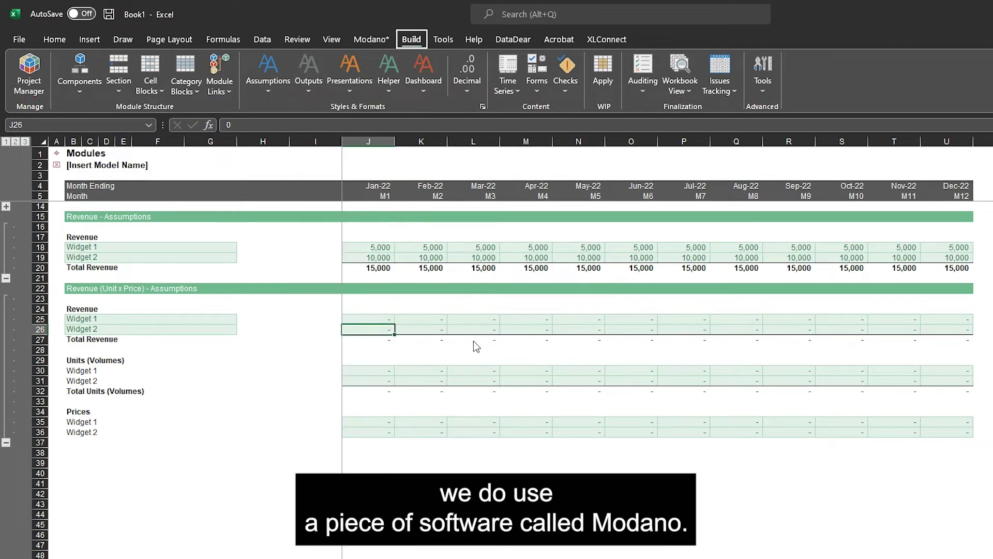
key(o)
key(Down)
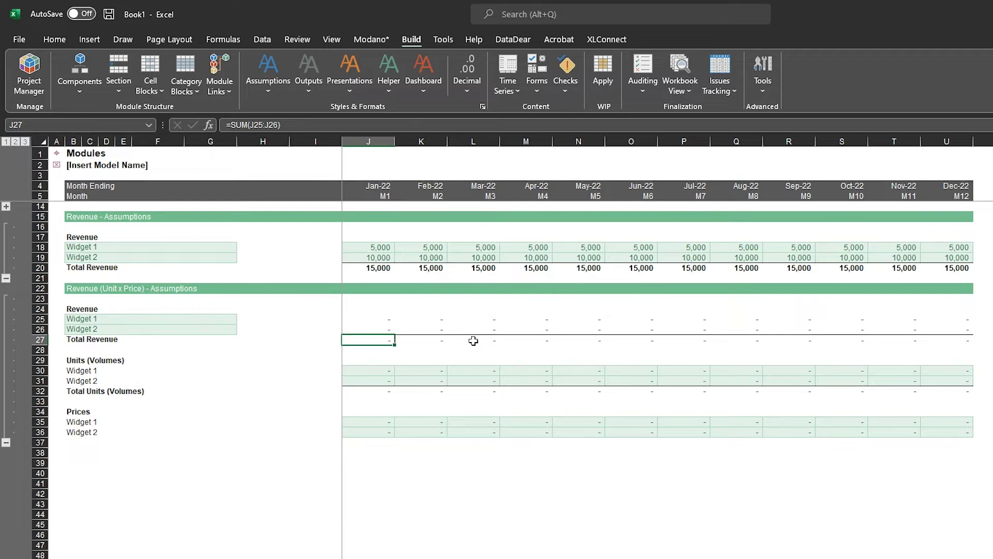
key(Up)
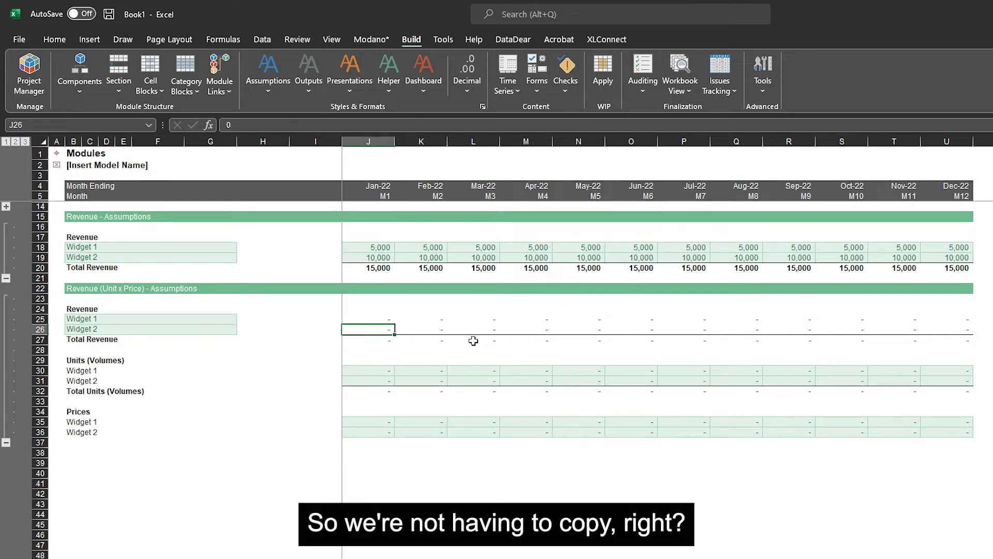
Calculate Widget 1 revenue as units times price with the formula =J30*J35 in J25
key(Up)
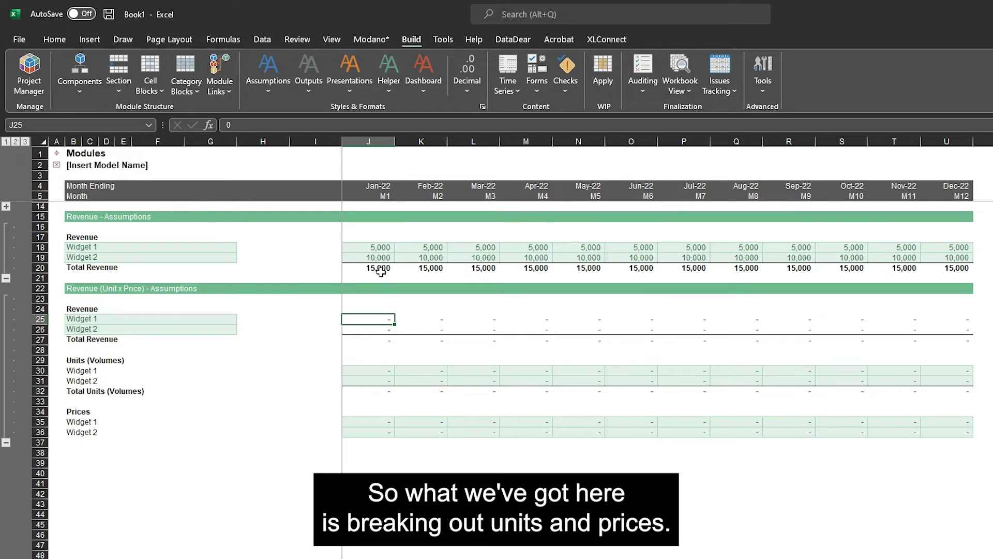
text(=)
click(370, 370)
text(*)
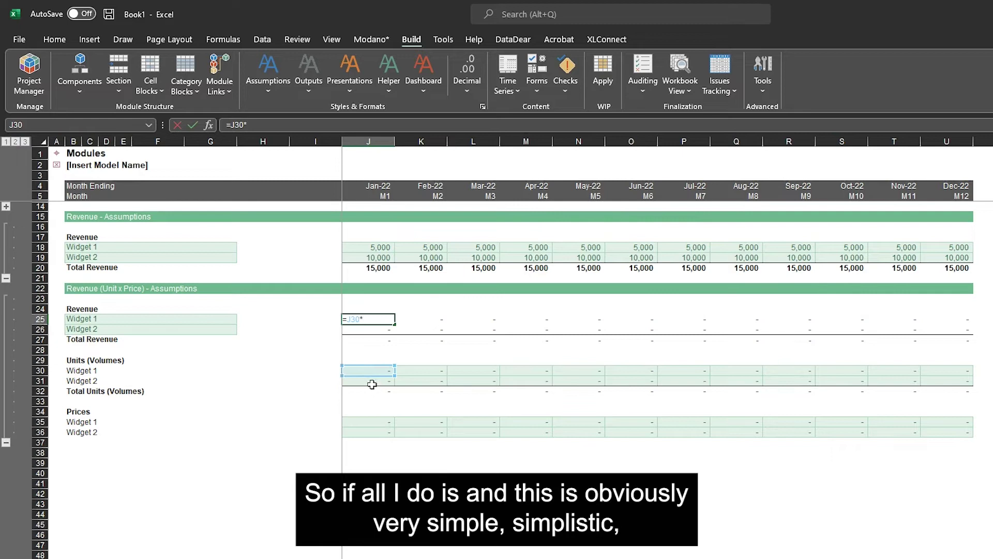
click(365, 424)
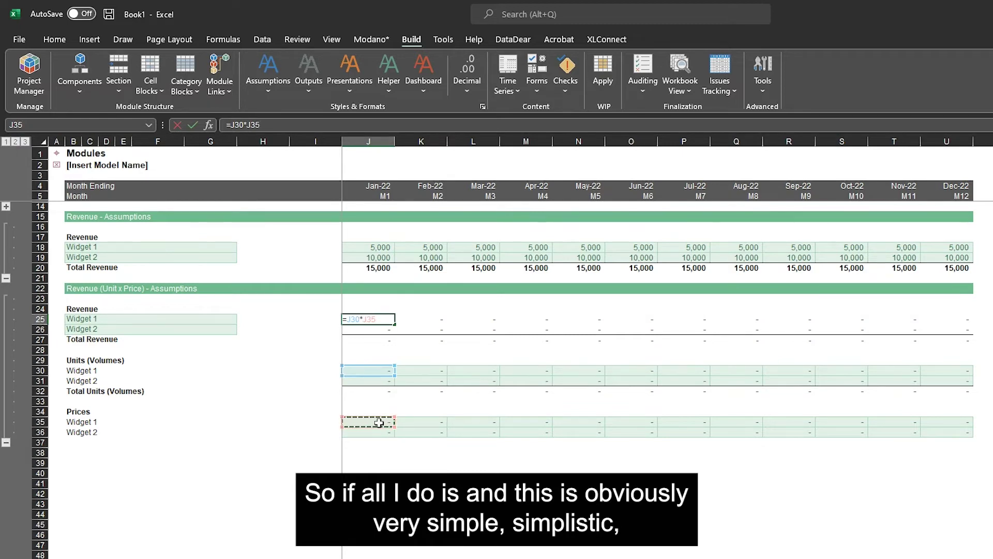
key(Return)
Fill the Widget 1 price with 5000 for every month from Jan-22 to Dec-22
key(Down)
key(Down)
key(Down)
key(Down)
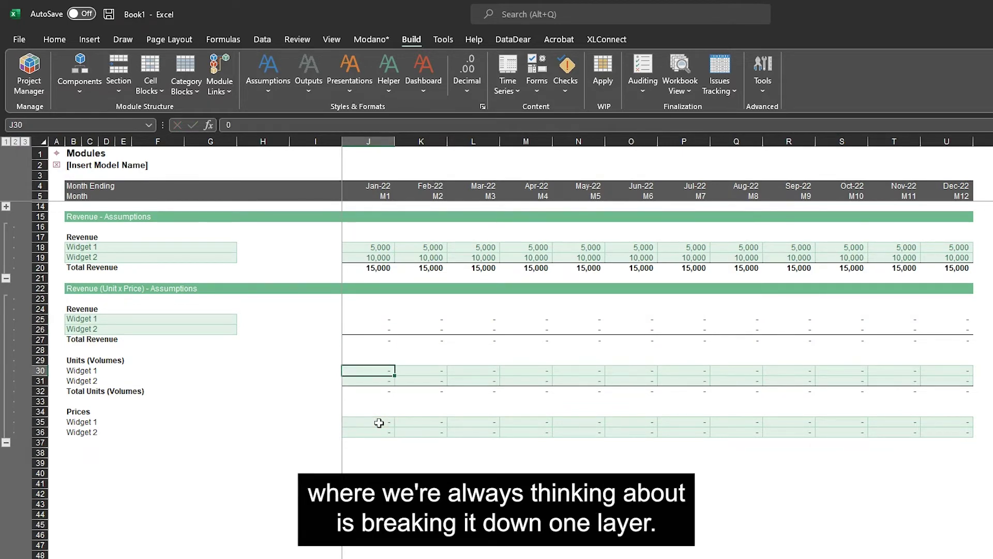
key(ctrl+shift+Right)
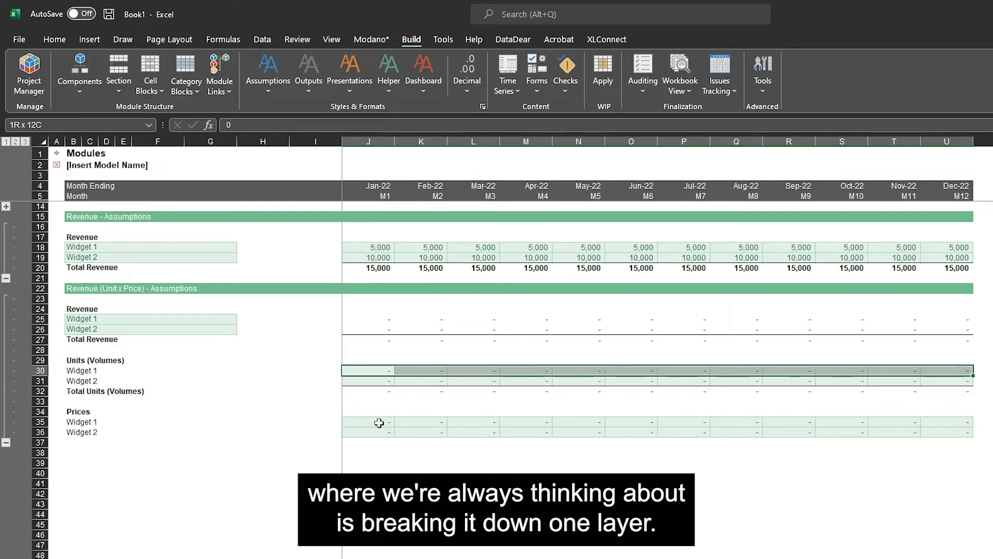
key(ctrl+shift+Left)
key(Down)
key(Down)
key(Down)
key(Down)
key(Down)
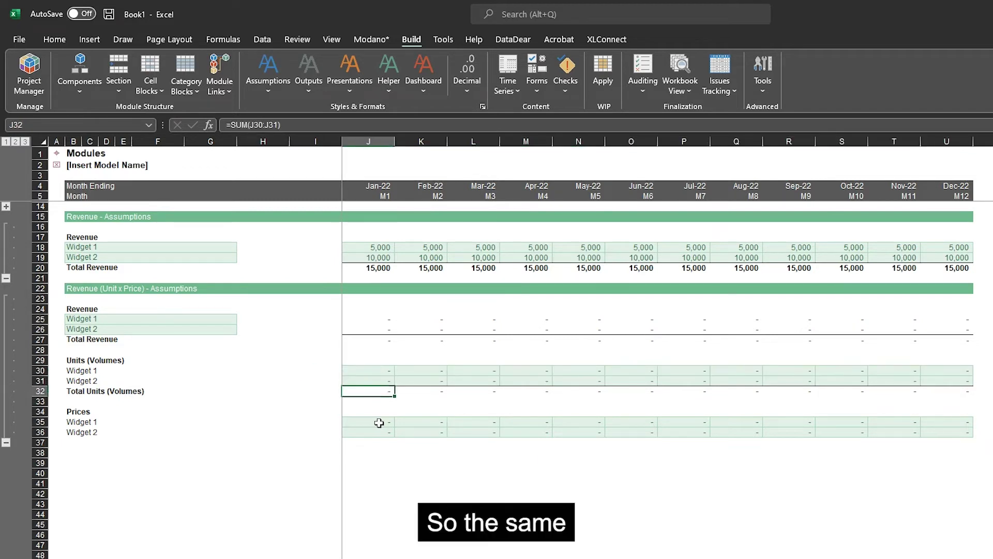
key(ctrl+shift+Right)
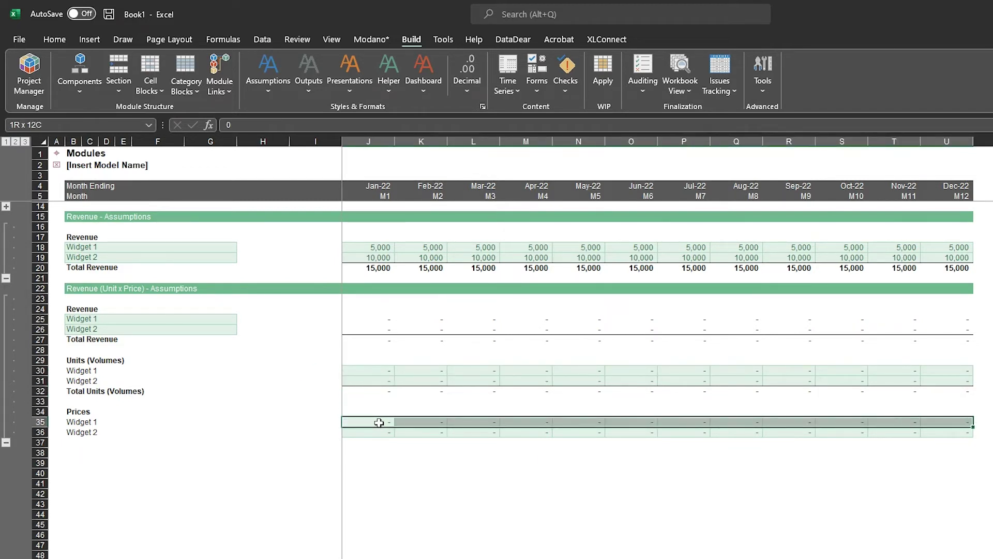
text(5000)
key(ctrl+Return)
Format the monthly price cells as dollar currency with one decimal place
key(Up)
key(Right)
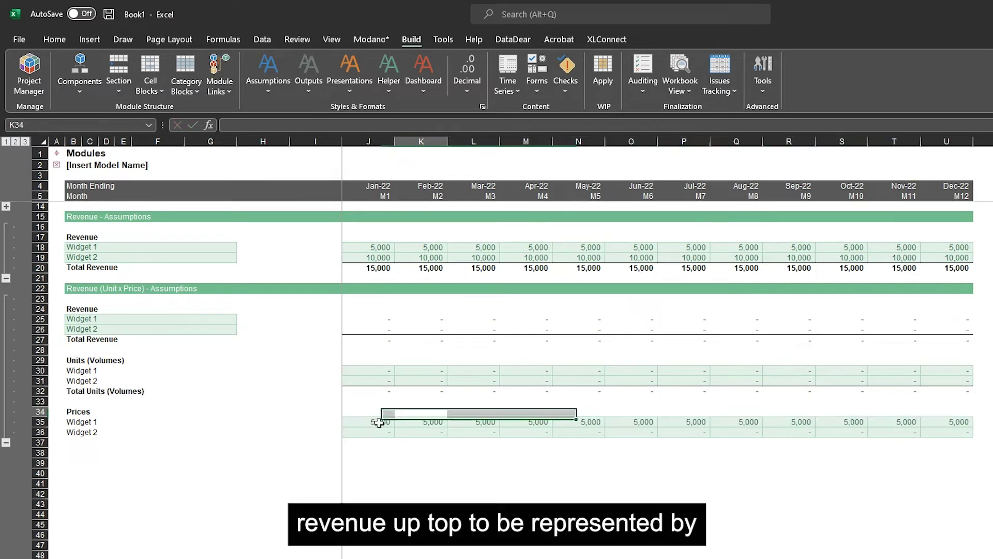
key(Up)
key(Up)
key(Up)
Fill the Widget 1 units with 1 for every month from Jan-22 to Dec-22
key(Up)
key(Left)
key(Down)
key(Down)
key(Down)
key(Down)
key(Down)
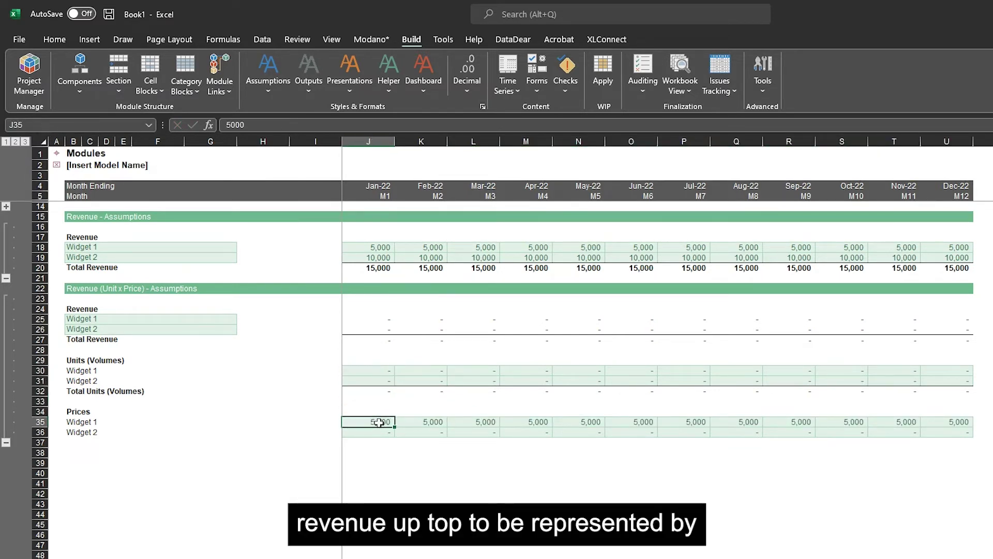
key(alt)
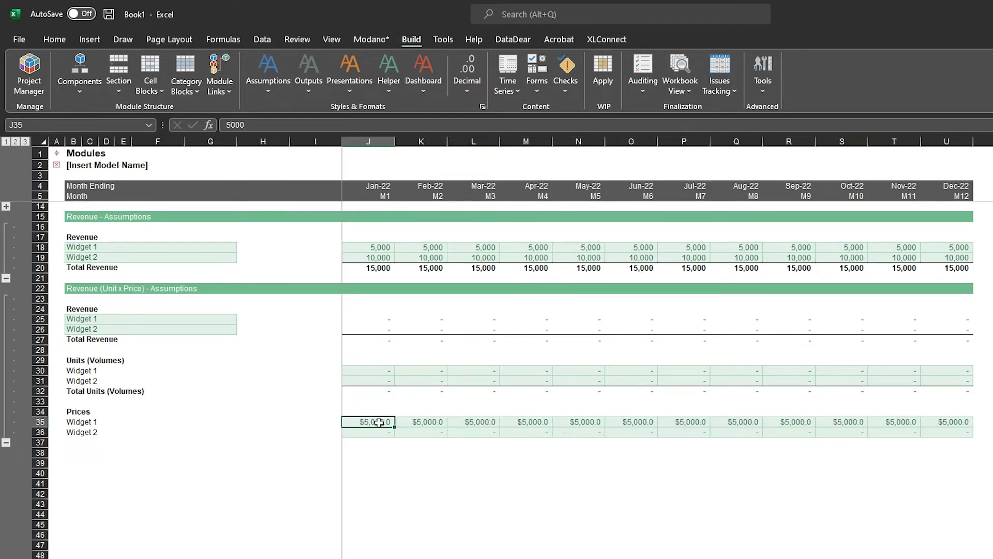
key(Up)
key(Up)
key(Up)
key(Up)
key(Up)
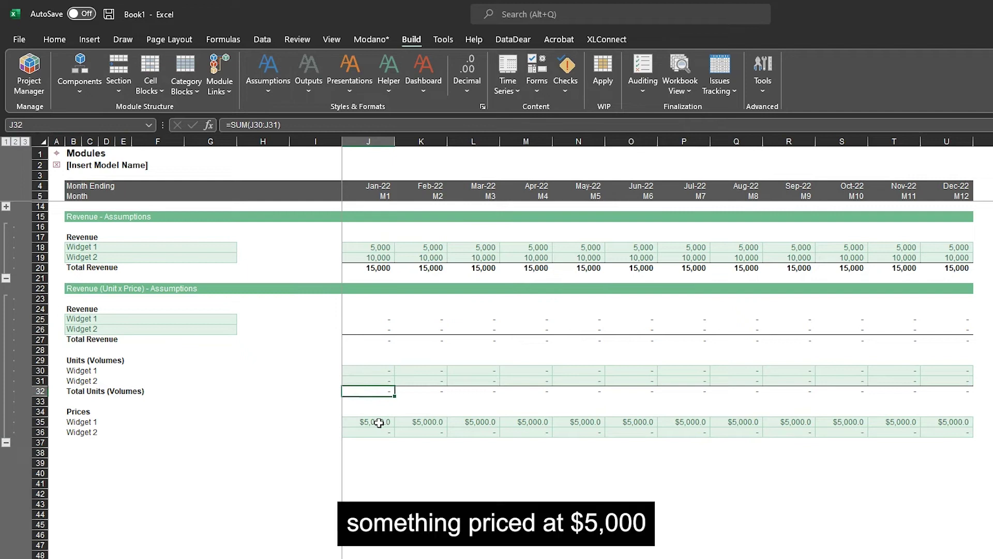
key(ctrl+shift+Right)
text(1)
key(Return)
key(ctrl+r)
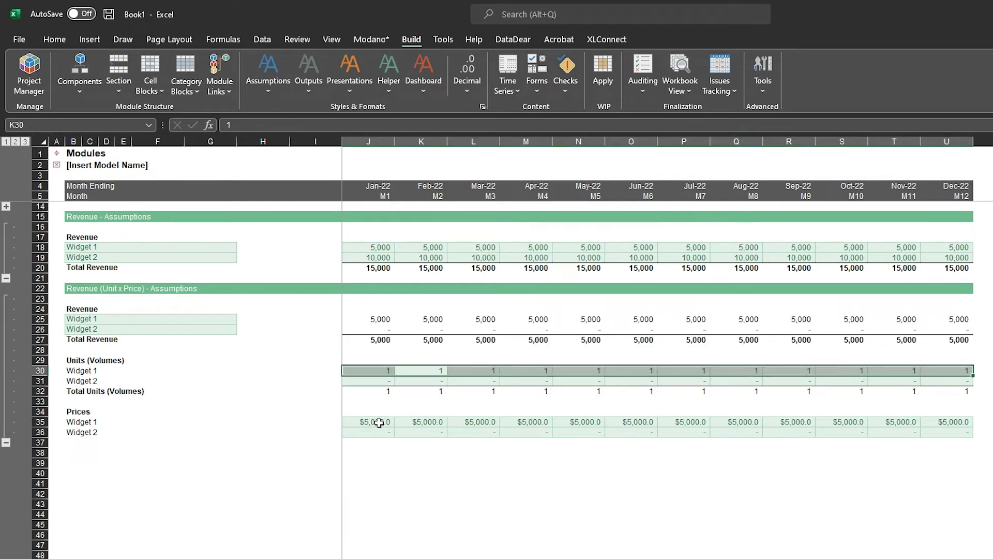
Fill the Widget 2 price with 2500 for every month from Jan-22 to Dec-22
key(Left)
key(Up)
key(Up)
key(Up)
key(Up)
key(Down)
key(Down)
key(Down)
key(Down)
key(Down)
key(Down)
key(Down)
key(Down)
key(Down)
key(Down)
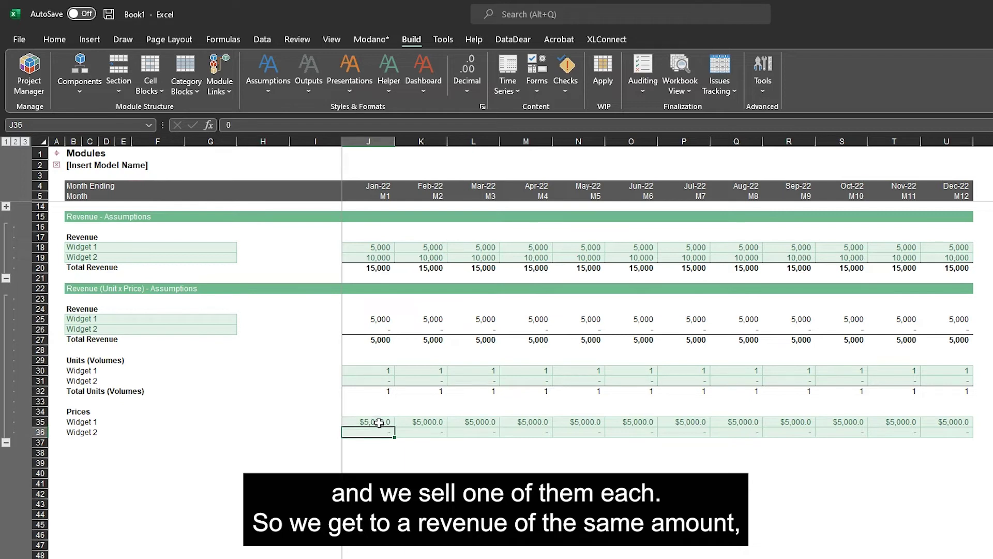
key(ctrl+shift+Right)
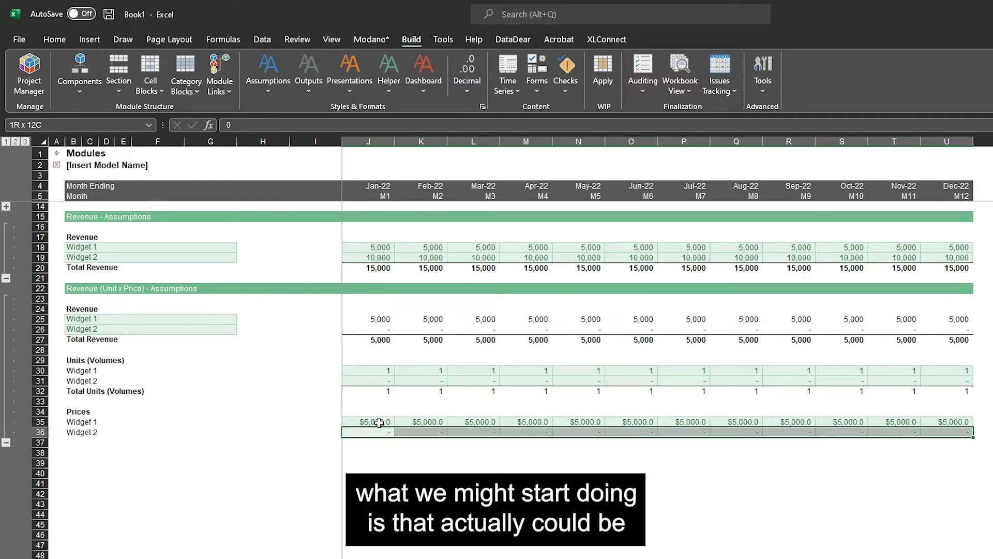
text(5000)
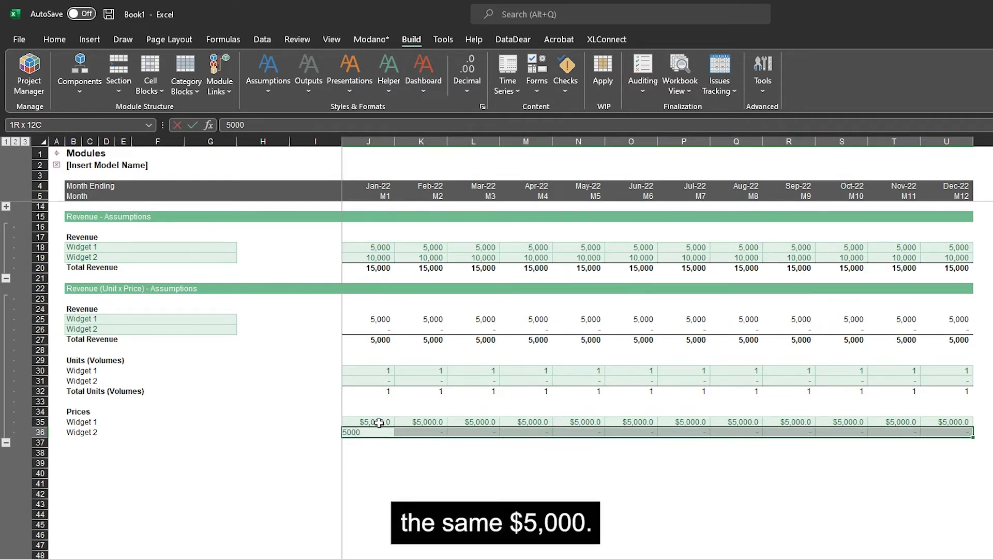
key(Escape)
text(2500)
key(ctrl+Return)
key(Return)
Fill the Widget 2 units with 4 for every month from Jan-22 to Dec-22
key(Up)
key(Up)
key(Up)
key(Up)
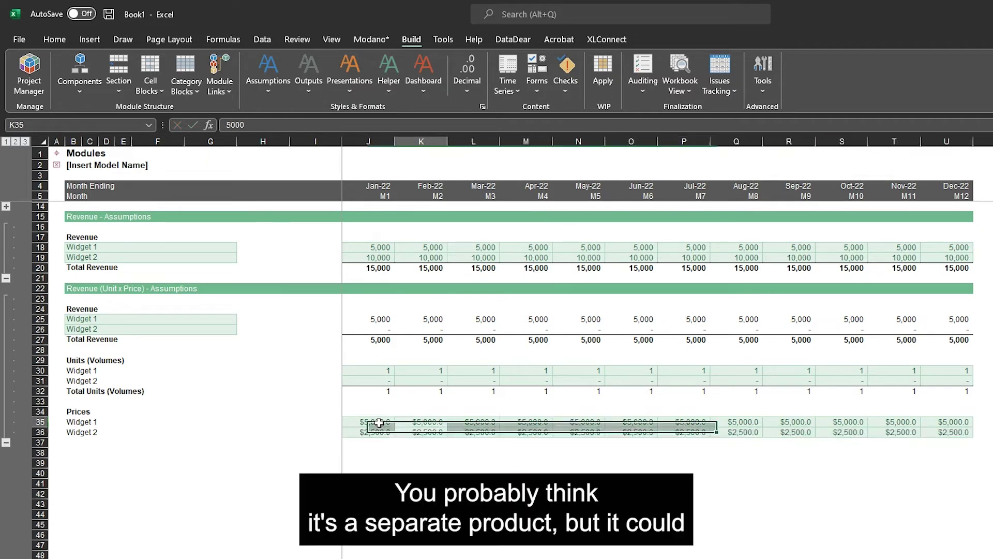
key(Left)
key(Up)
key(ctrl+shift+Right)
text(4)
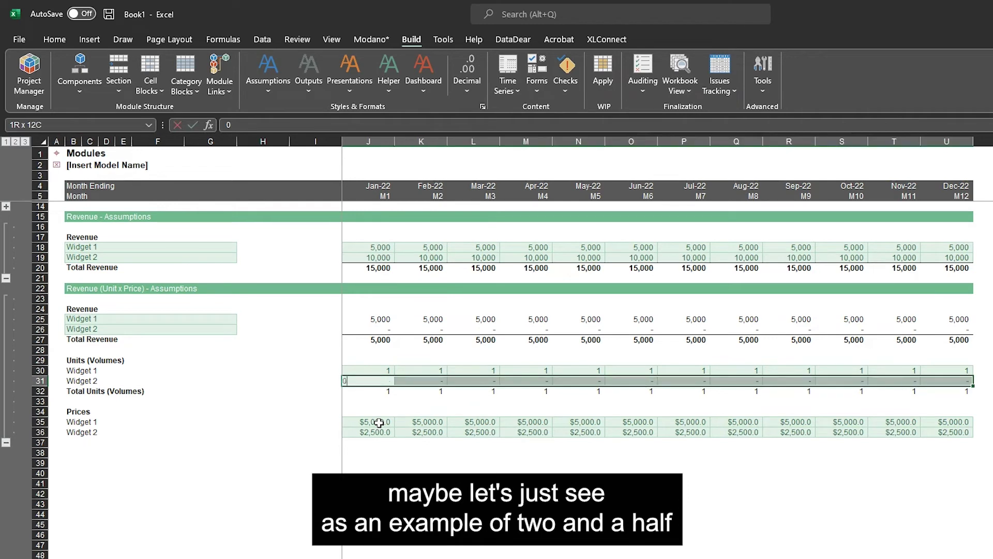
key(ctrl+Return)
key(Return)
key(Down)
key(Down)
key(Right)
key(Right)
key(Right)
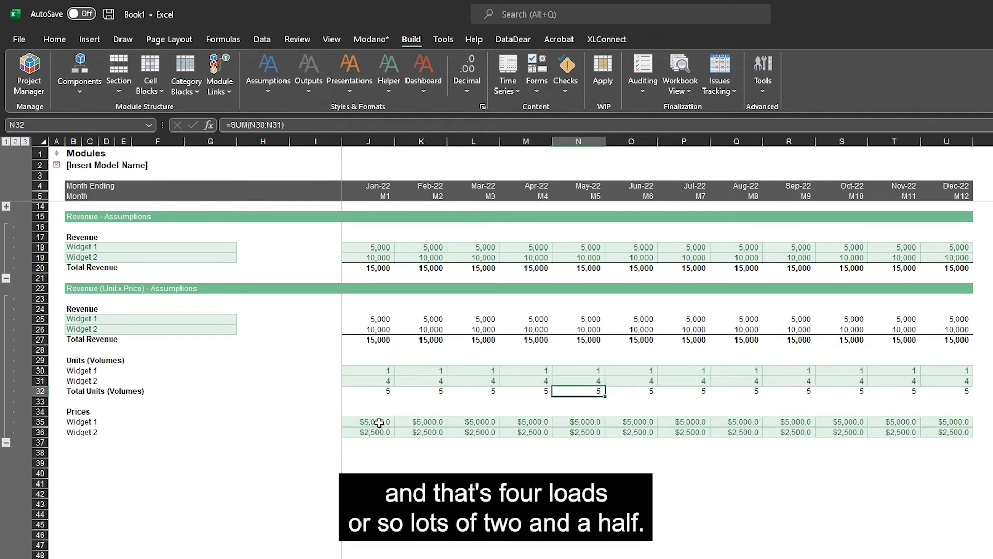
key(Right)
key(Up)
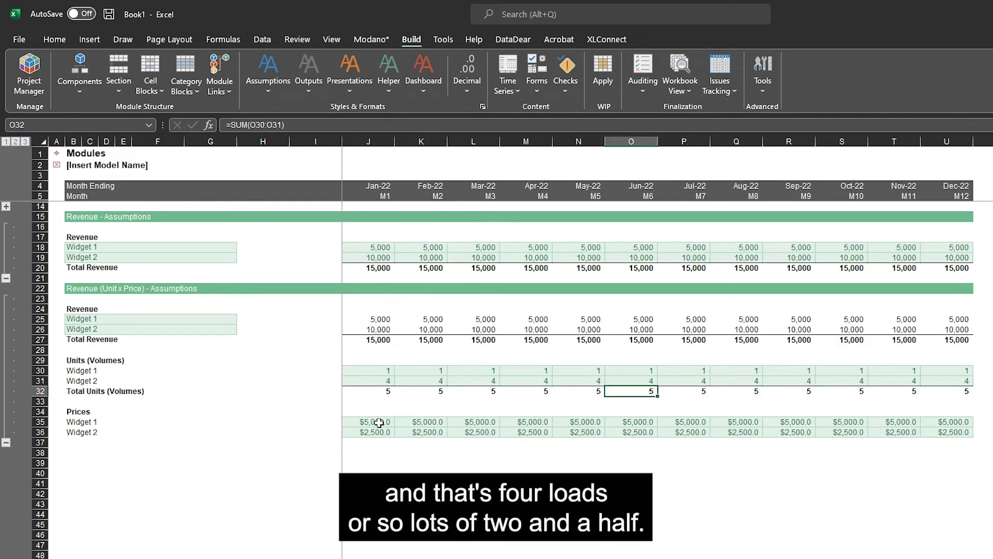
key(Left)
key(Left)
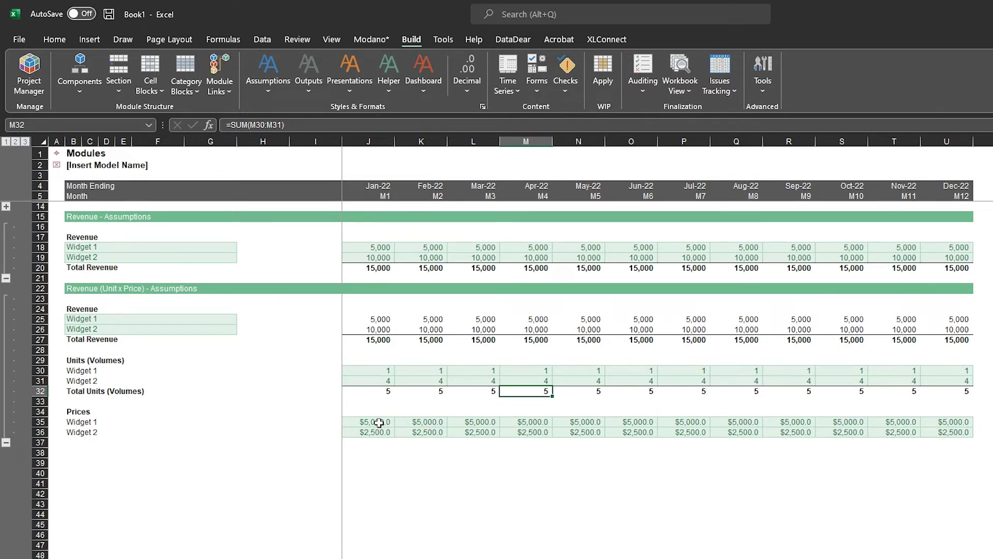
key(Up)
key(Left)
key(Left)
key(Left)
key(Left)
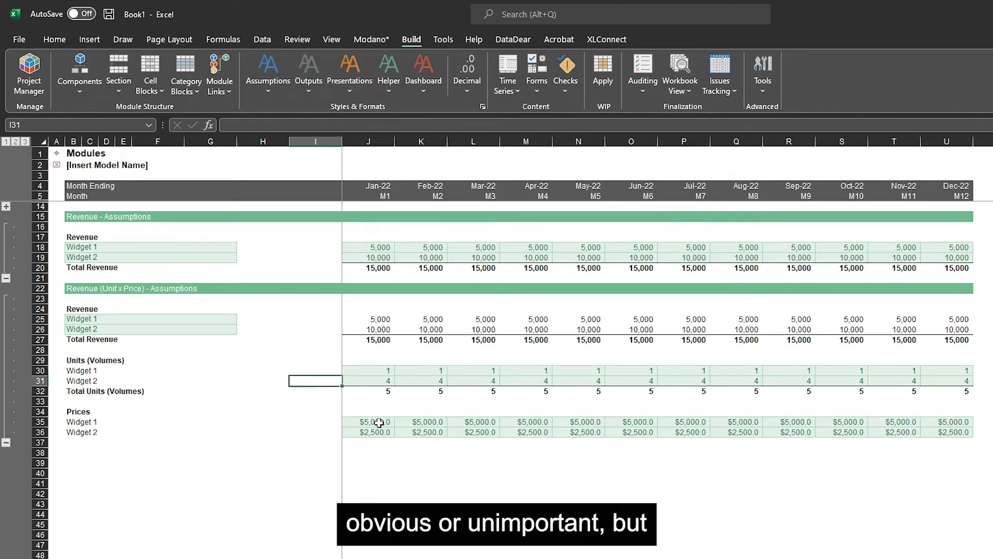
key(Down)
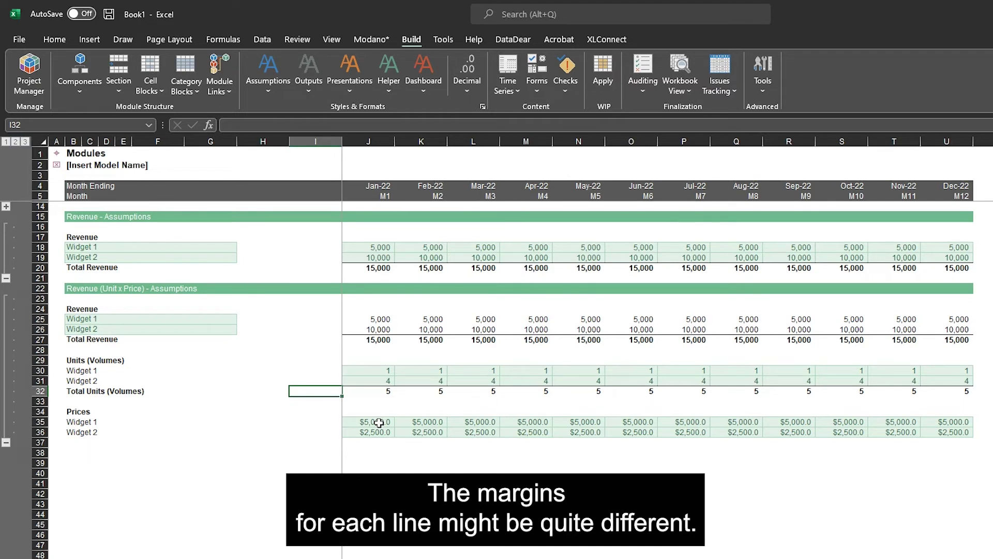
key(Up)
key(Right)
key(Right)
key(Right)
key(Right)
key(Right)
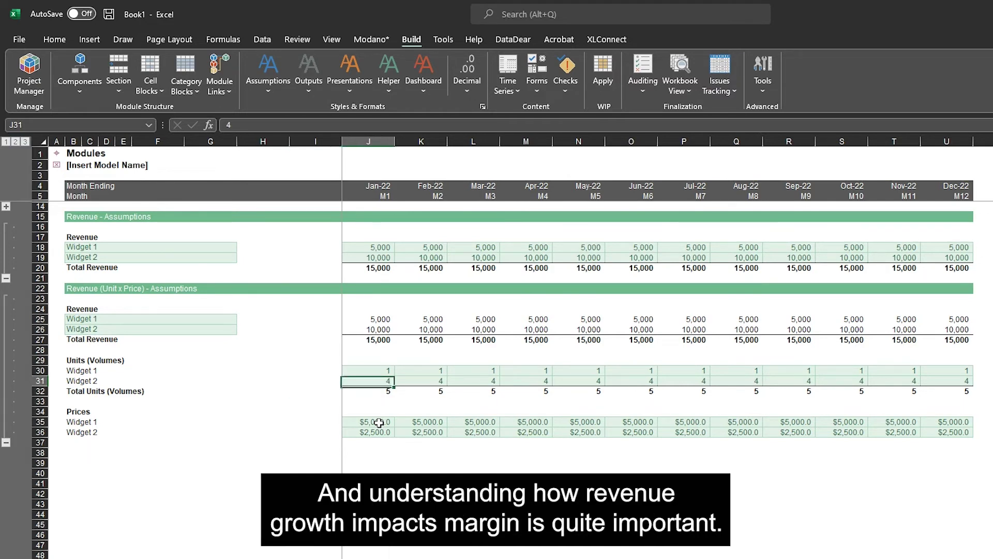
key(Left)
key(Right)
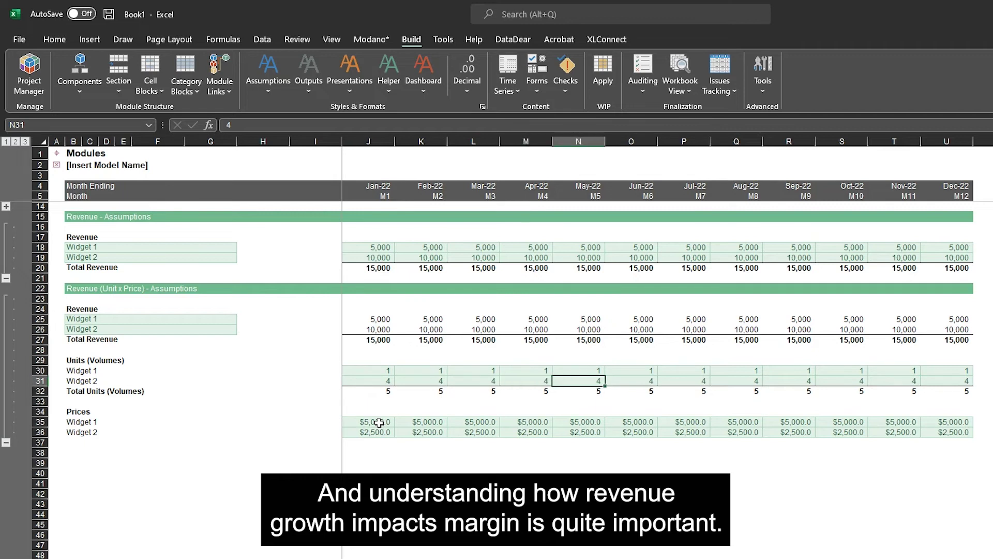
key(Left)
key(Left)
key(Right)
key(Right)
key(Right)
key(Down)
key(Right)
key(Up)
key(Left)
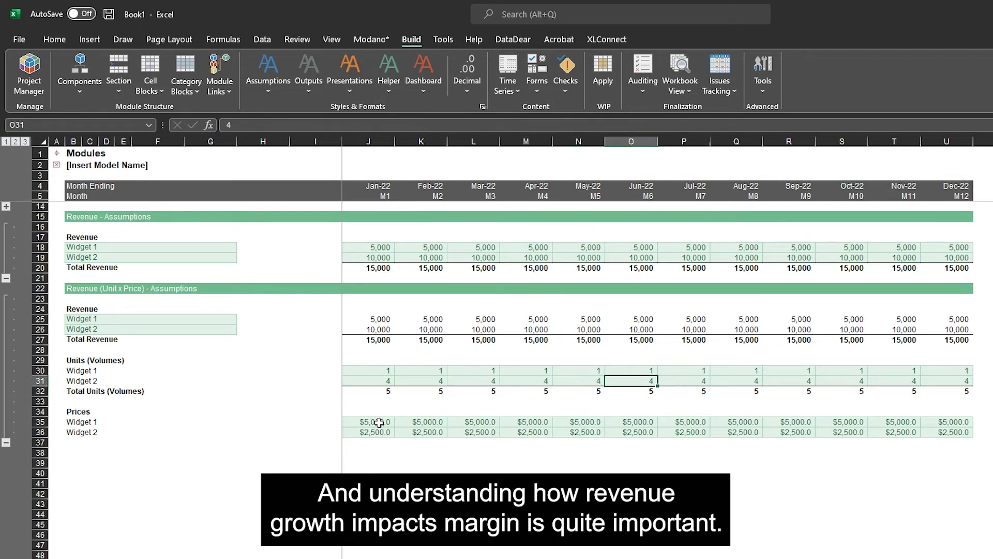
Raise the Widget 2 price to 5000 for the months Jul-22 to Dec-22
key(Right)
key(Down)
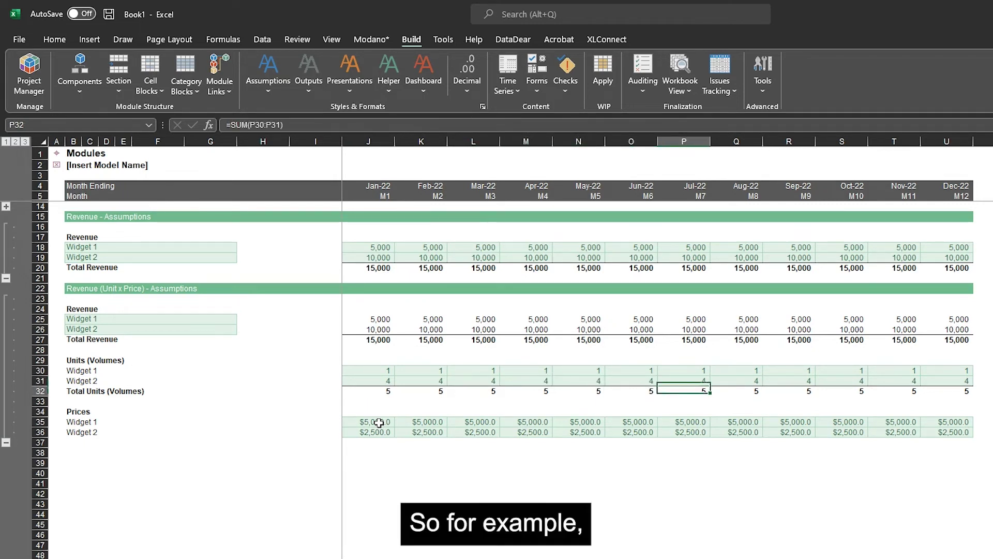
key(Down)
key(Down)
key(Down)
key(Down)
key(shift+Right)
key(shift+Right)
key(shift+Right)
key(shift+Right)
key(shift+Right)
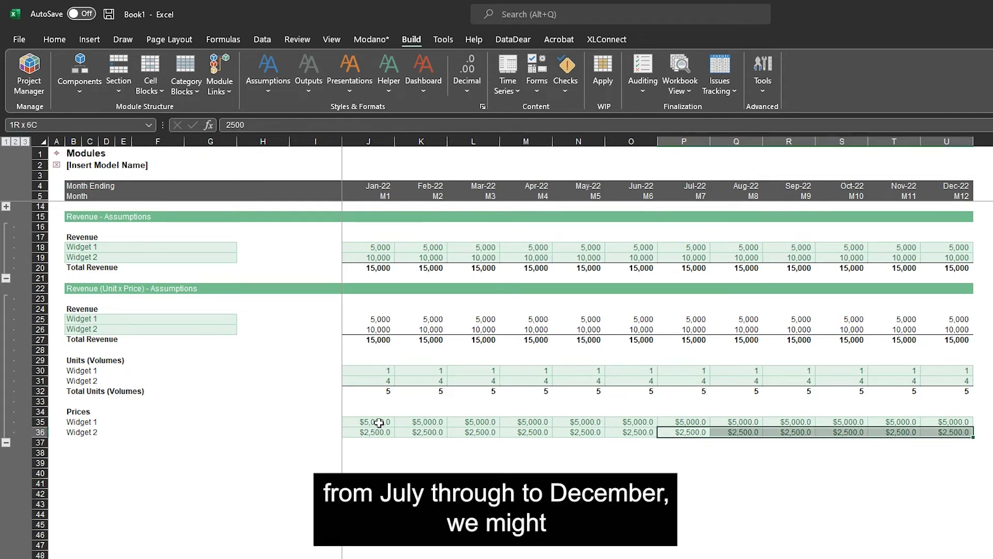
text(5000)
key(ctrl+Return)
key(Return)
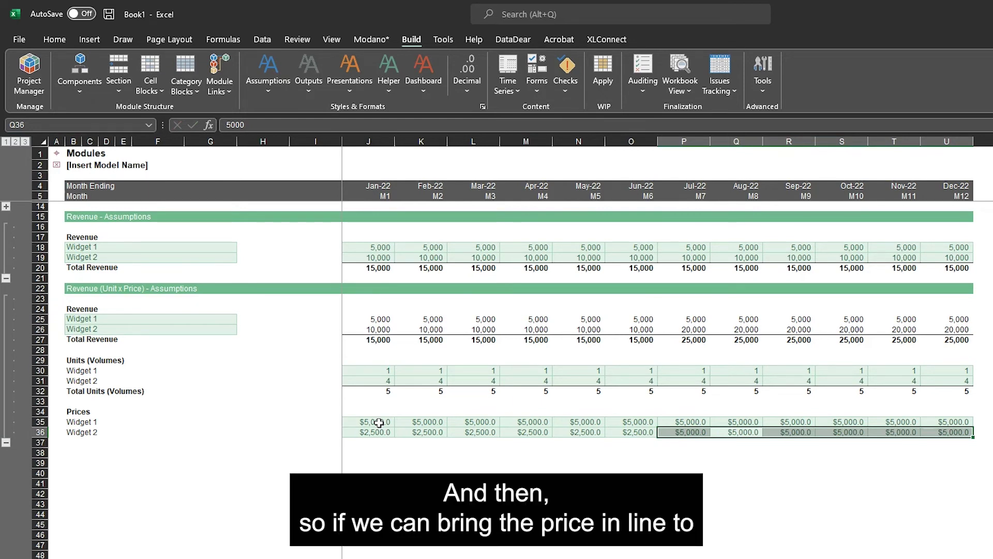
Try 2 units of Widget 2 for Jul-22 to Dec-22 and undo that entry
key(Up)
key(Up)
key(Up)
key(Up)
key(Up)
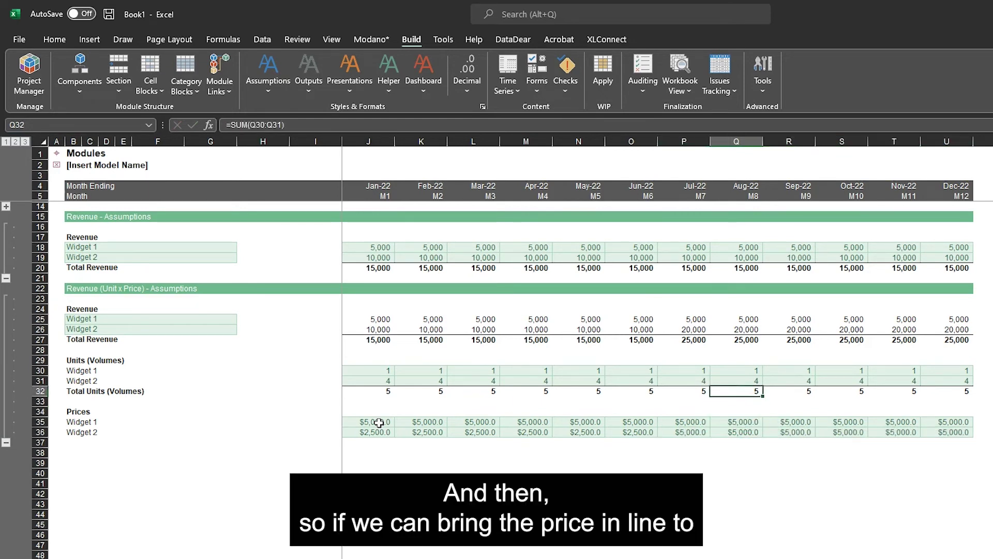
key(Left)
text(2)
key(ctrl+Return)
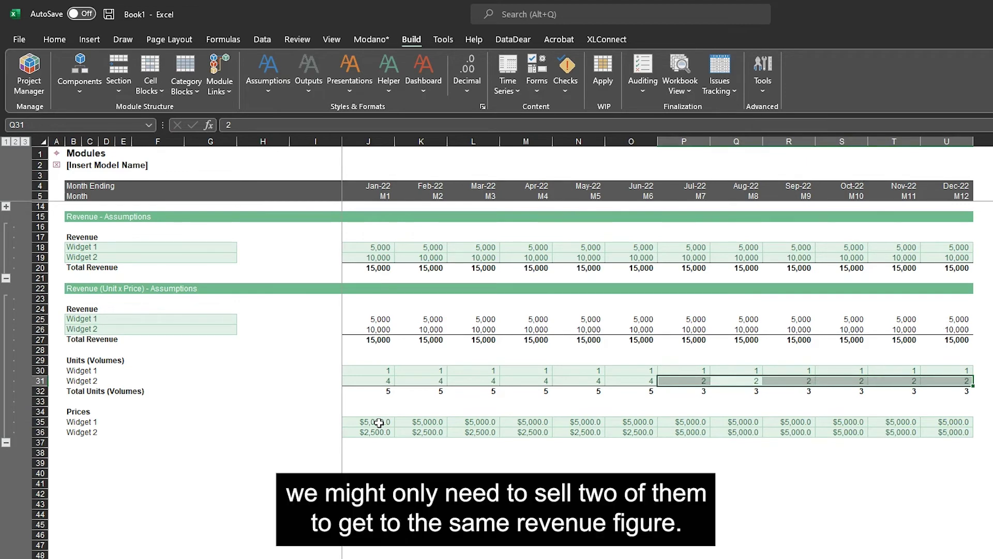
key(ctrl+z)
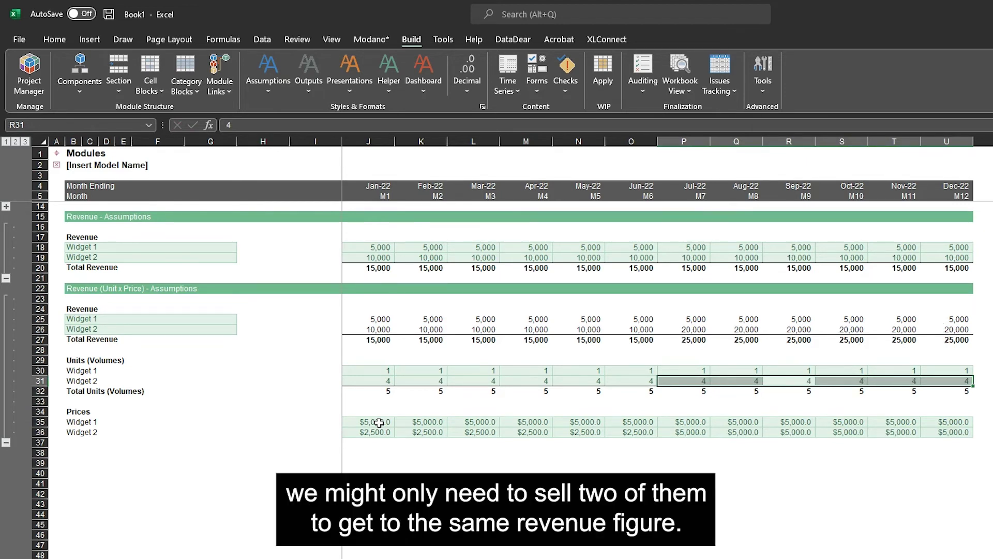
key(Left)
key(Left)
key(Down)
key(Down)
key(Down)
key(Down)
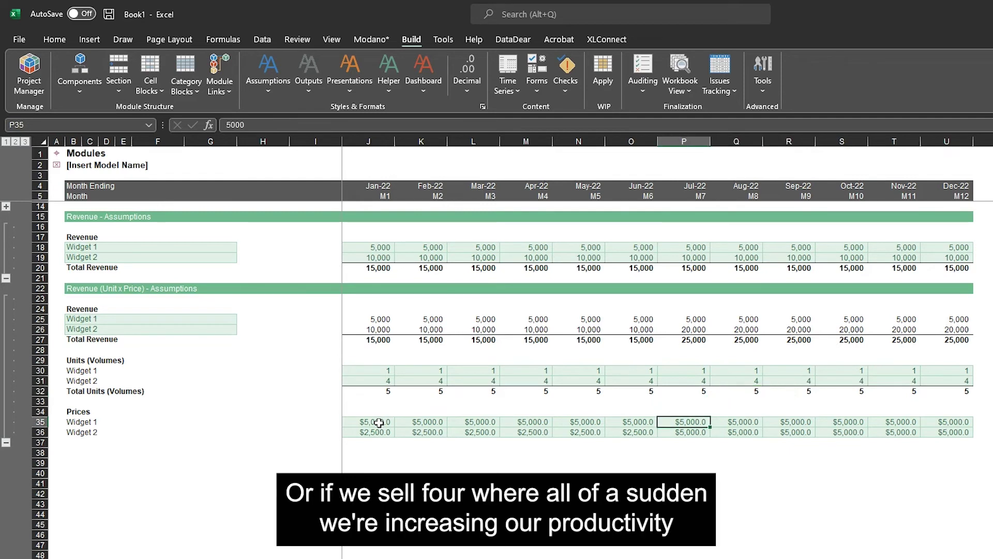
key(Down)
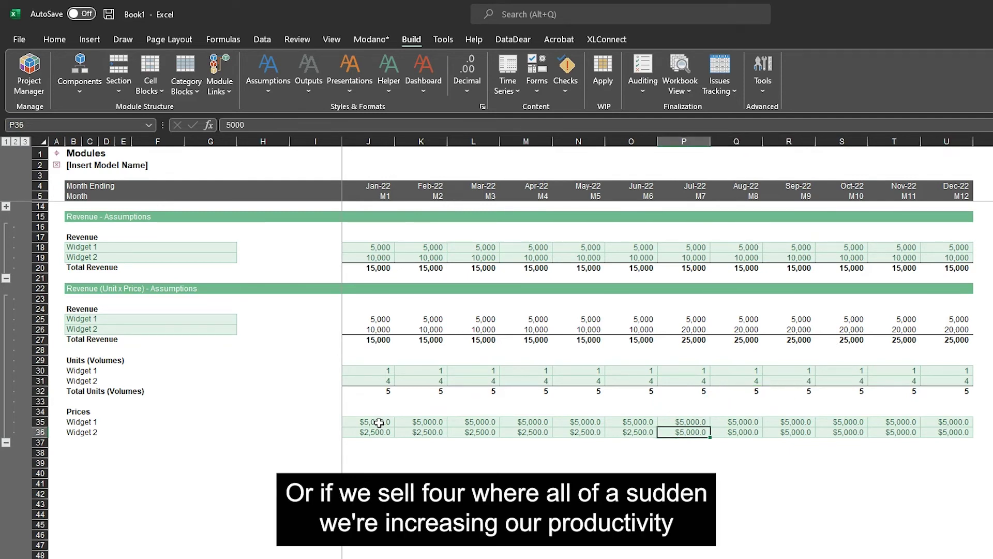